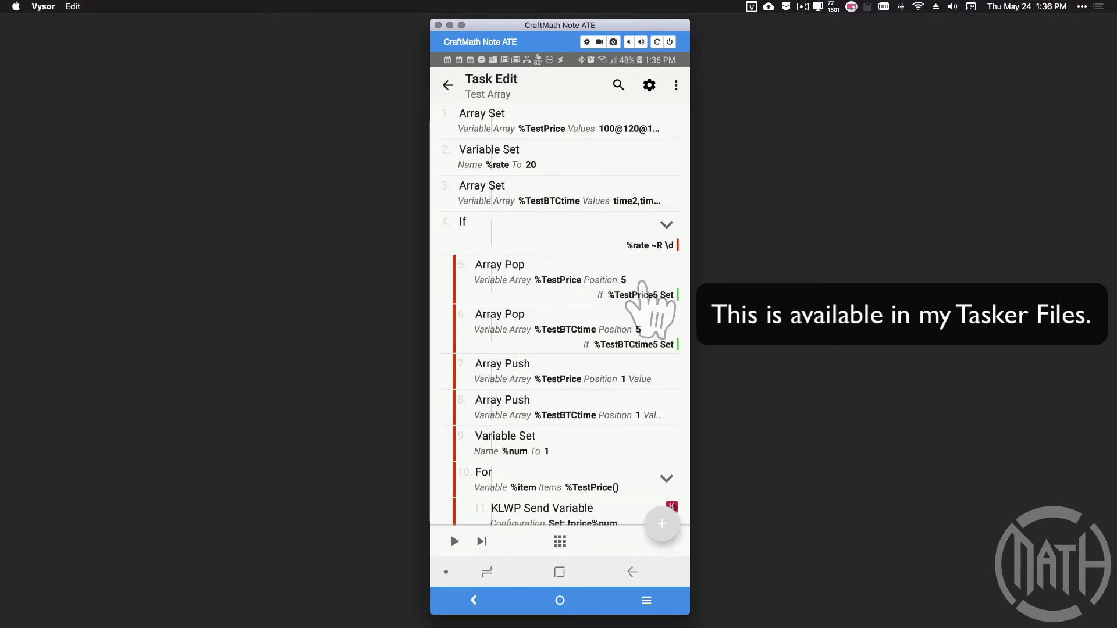
left_click(642, 283)
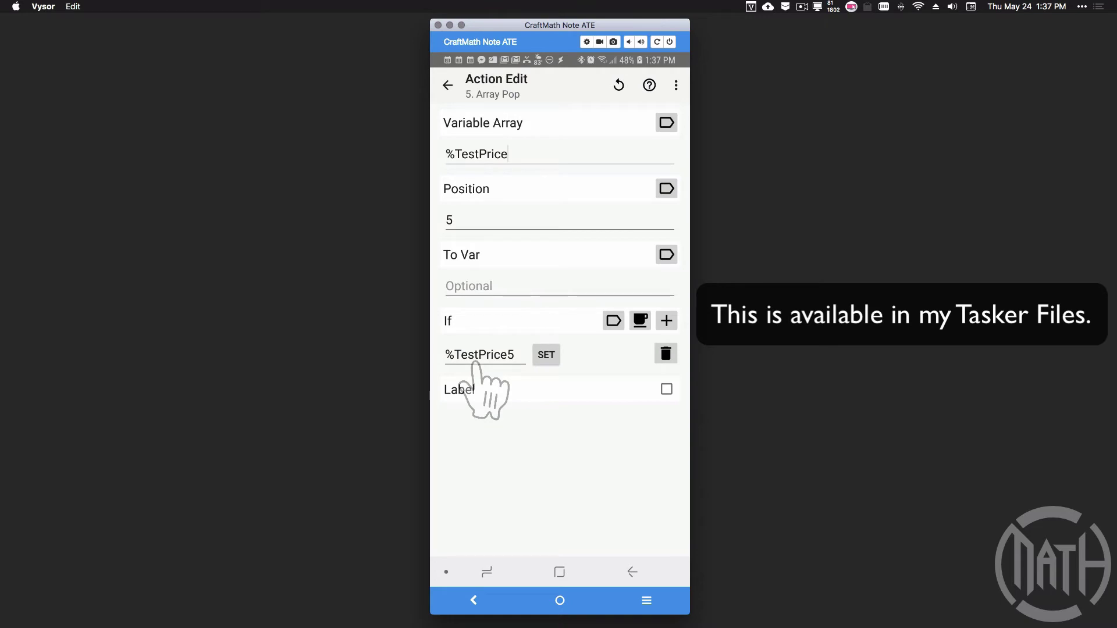
left_click(448, 85)
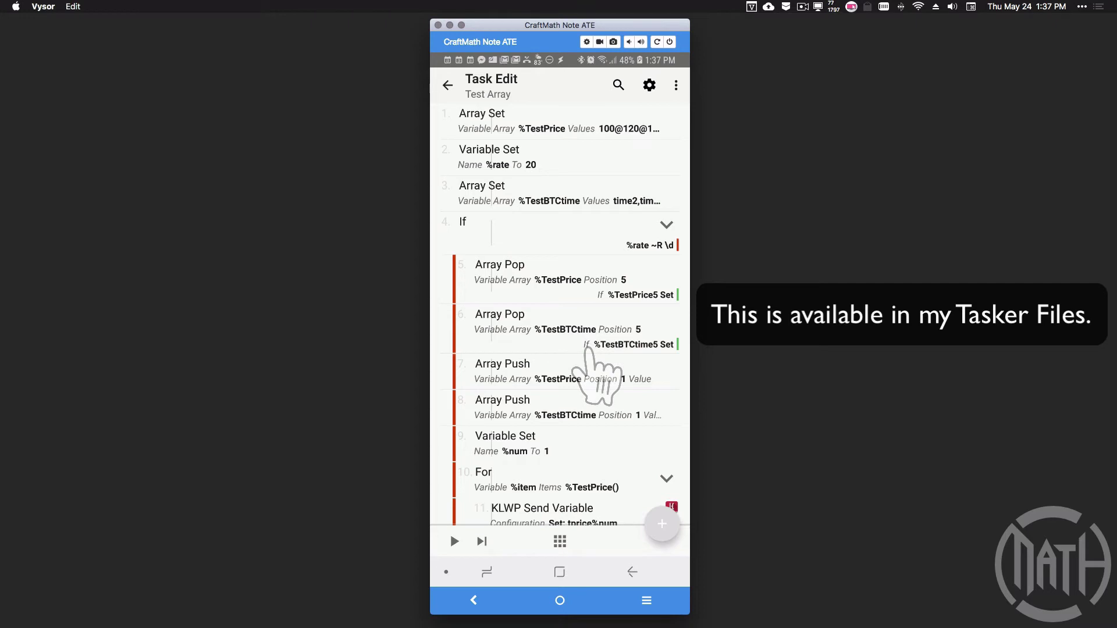
left_click(553, 366)
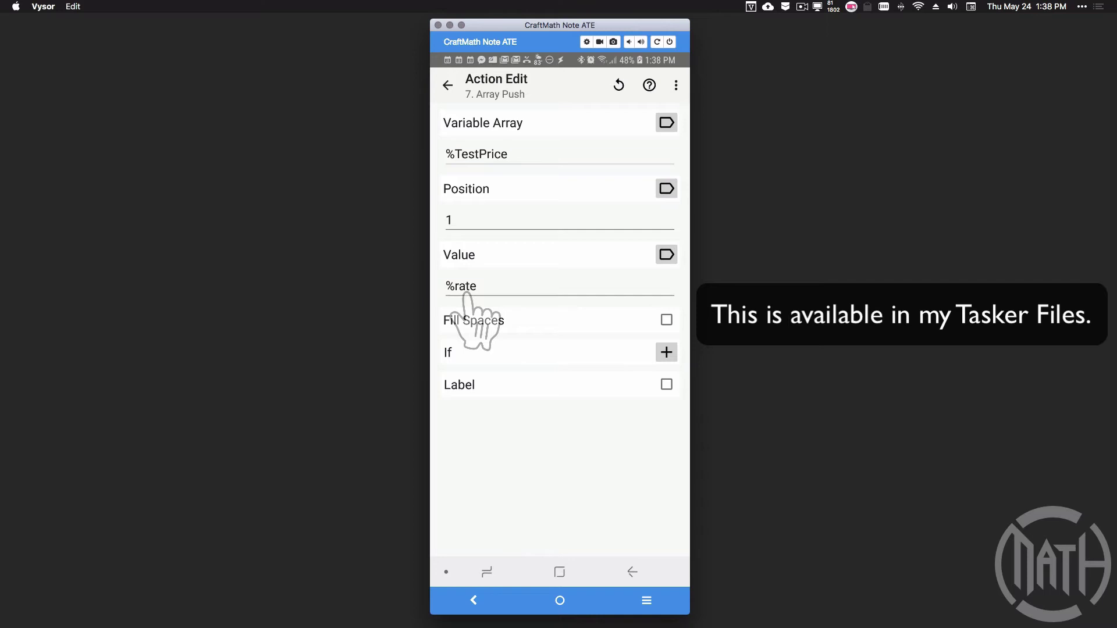
left_click(447, 84)
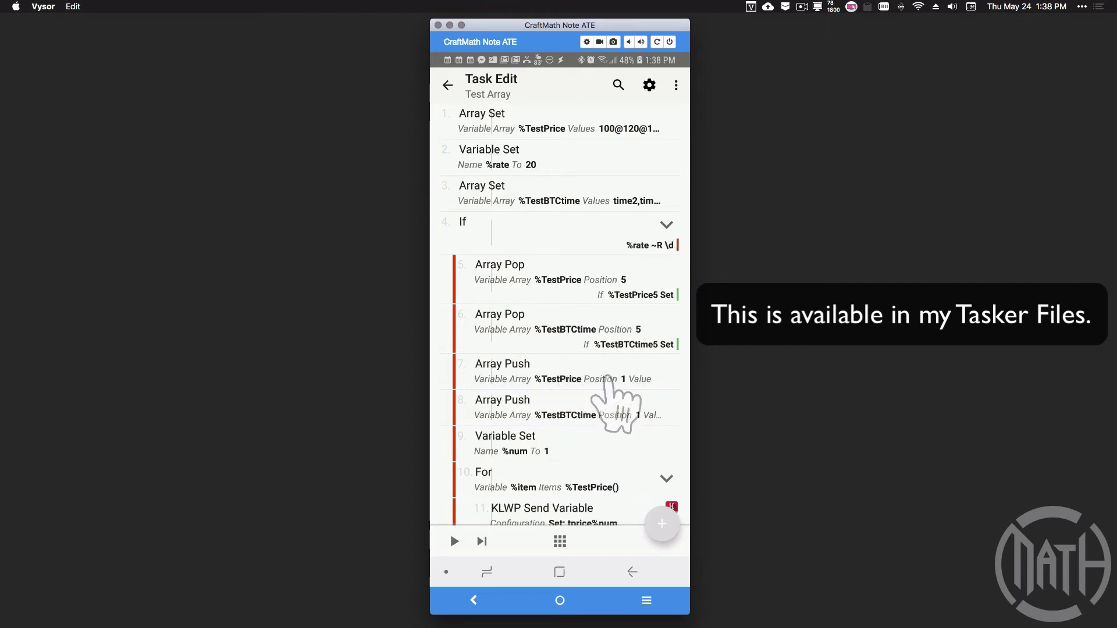
left_click(501, 124)
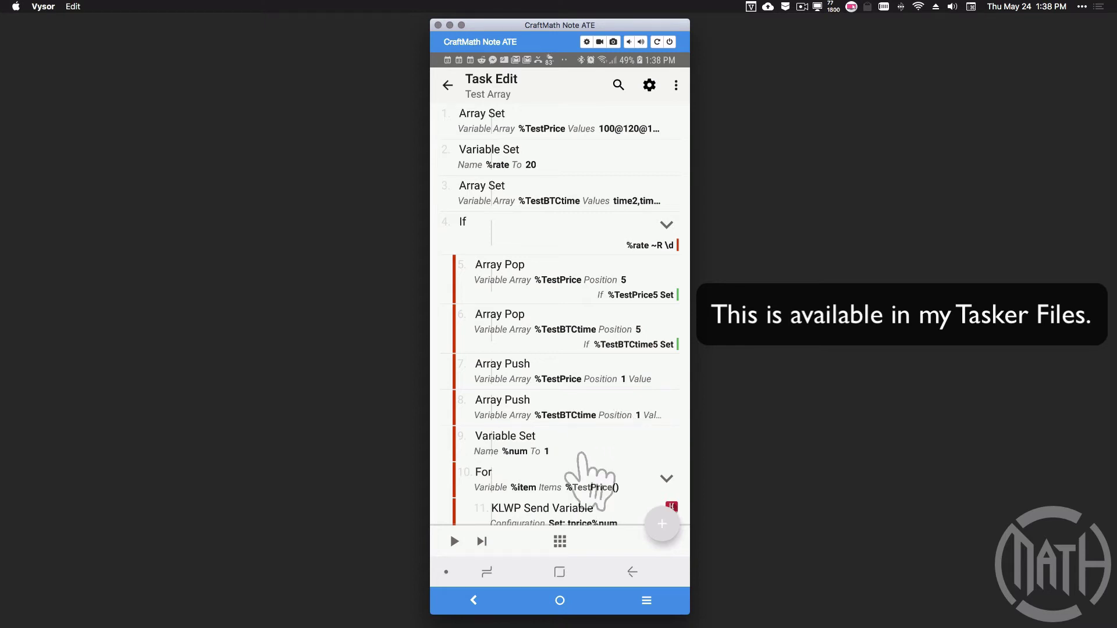
scroll(588, 466, "down", 5)
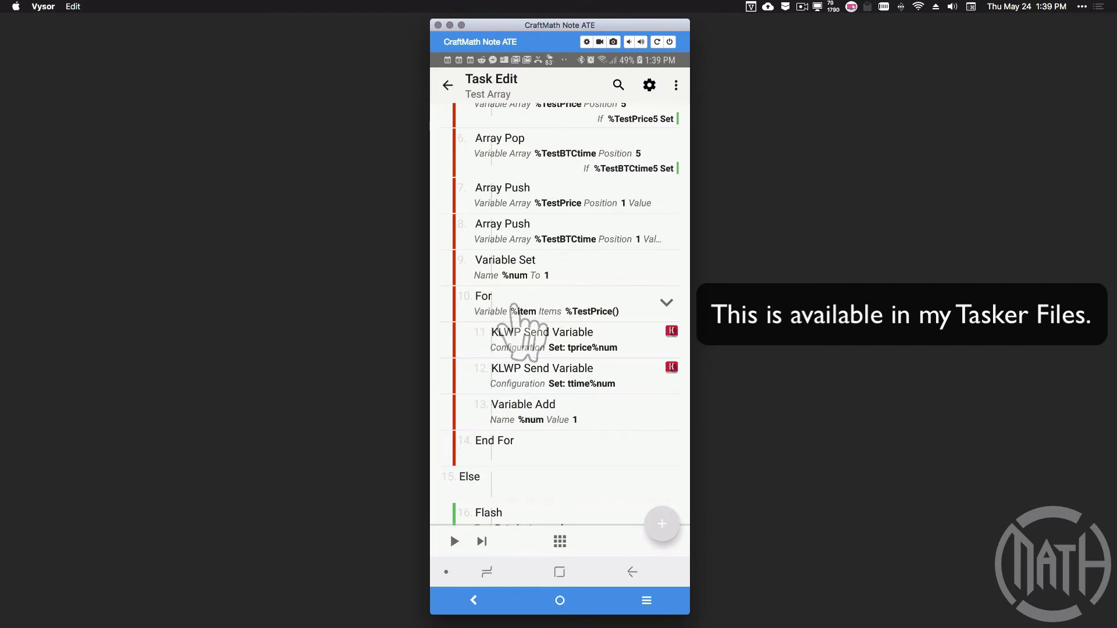
left_click(550, 306)
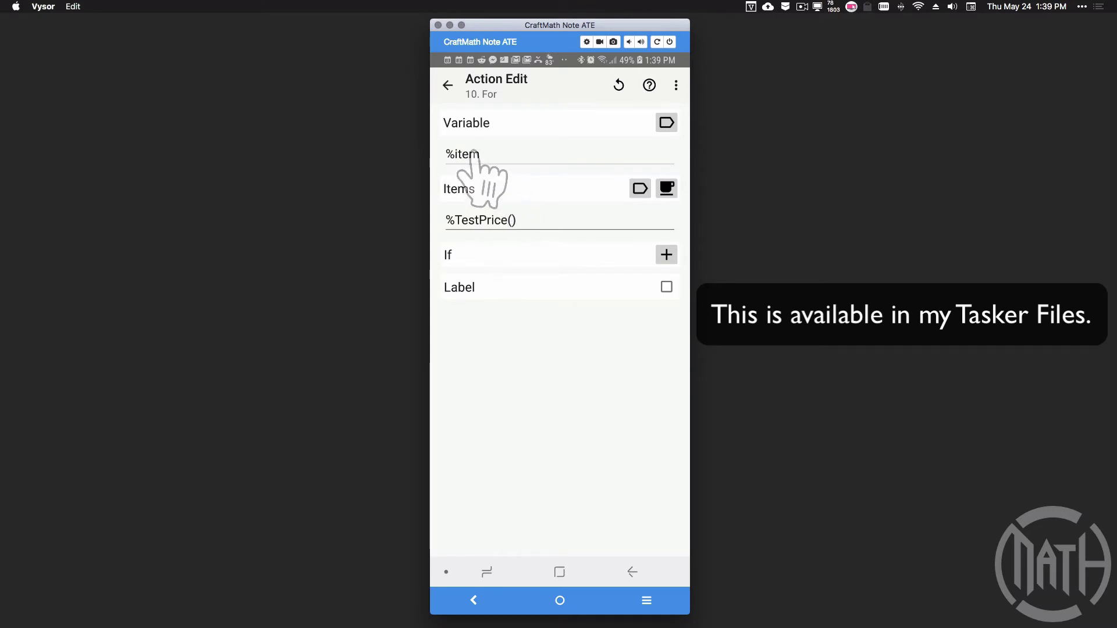
left_click(447, 85)
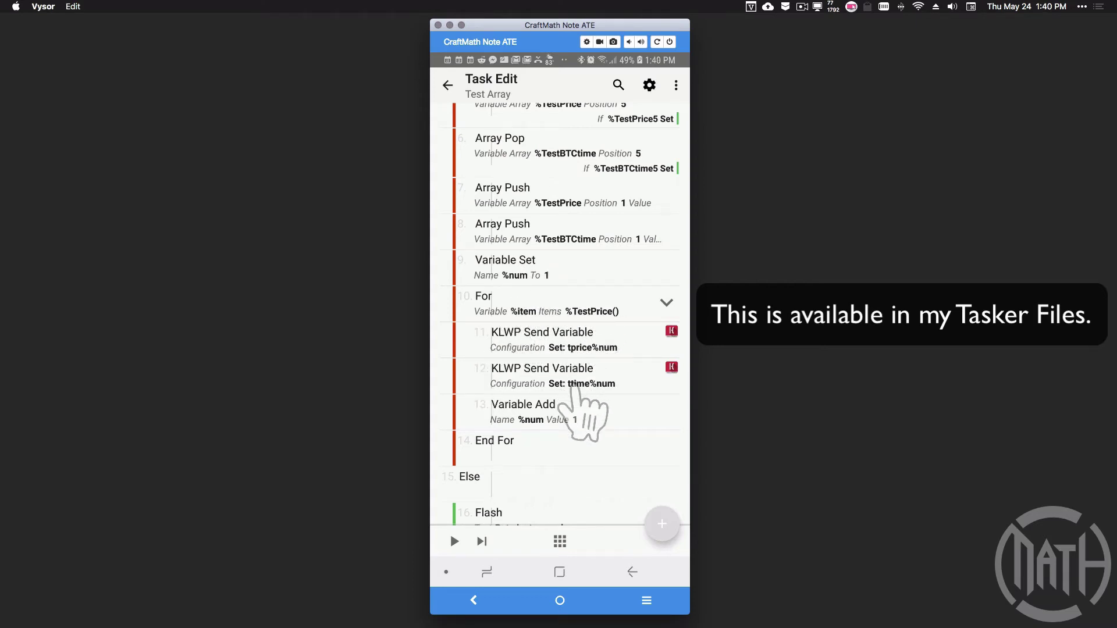
left_click(543, 347)
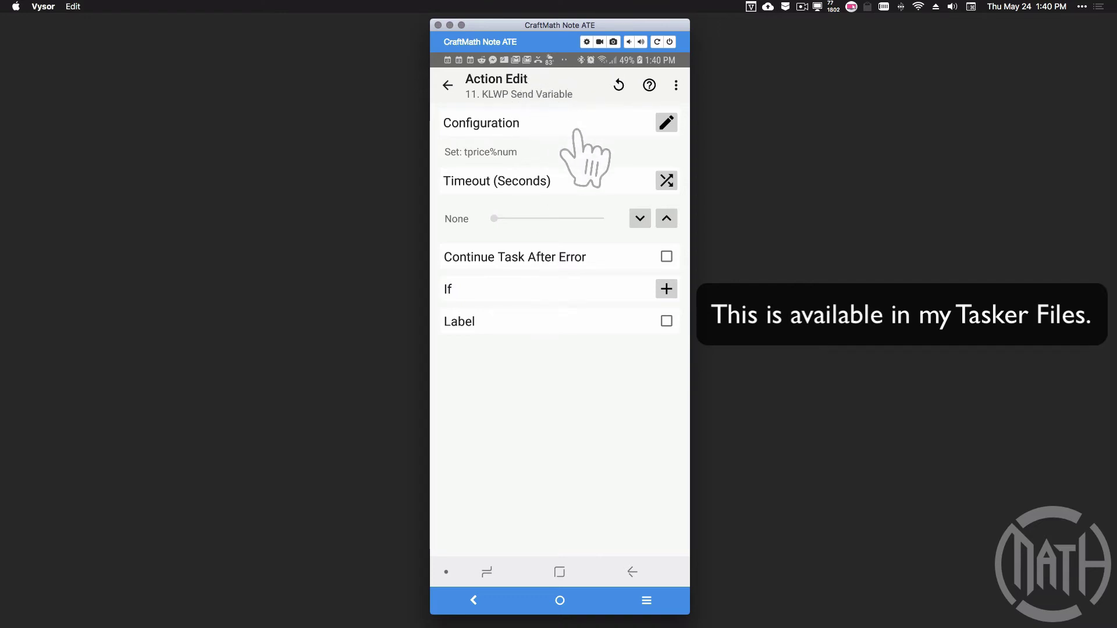
left_click(667, 123)
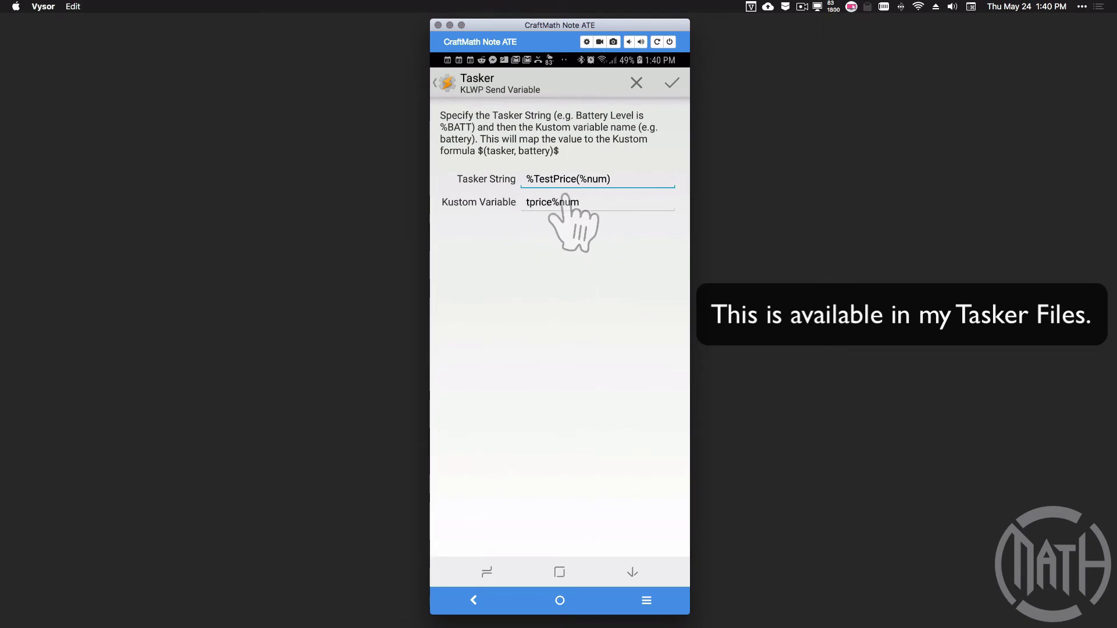
left_click(672, 83)
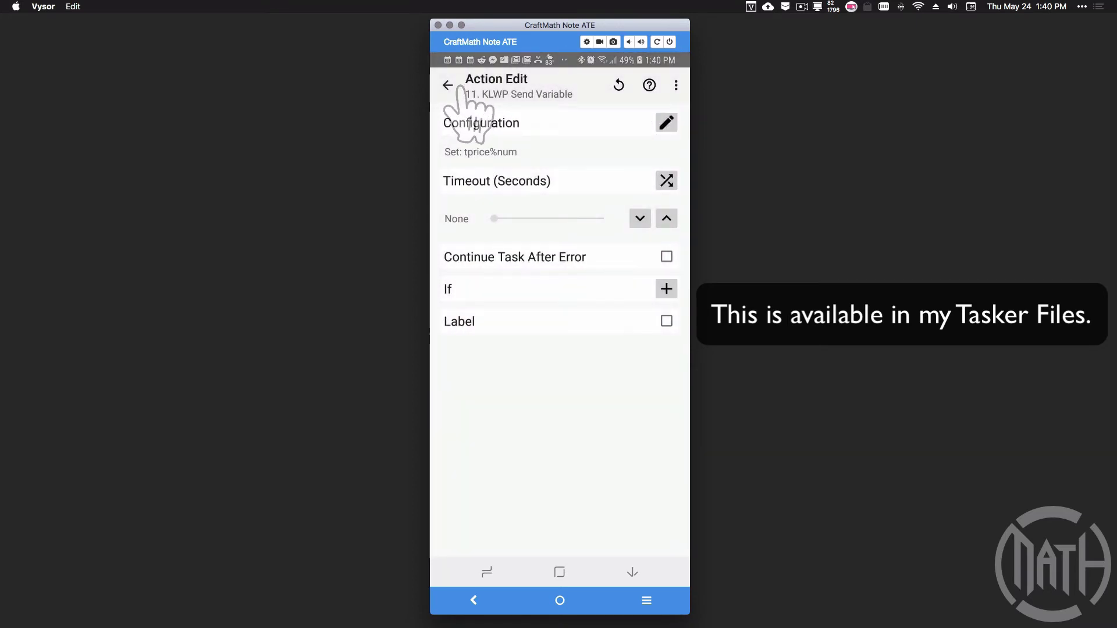
left_click(447, 85)
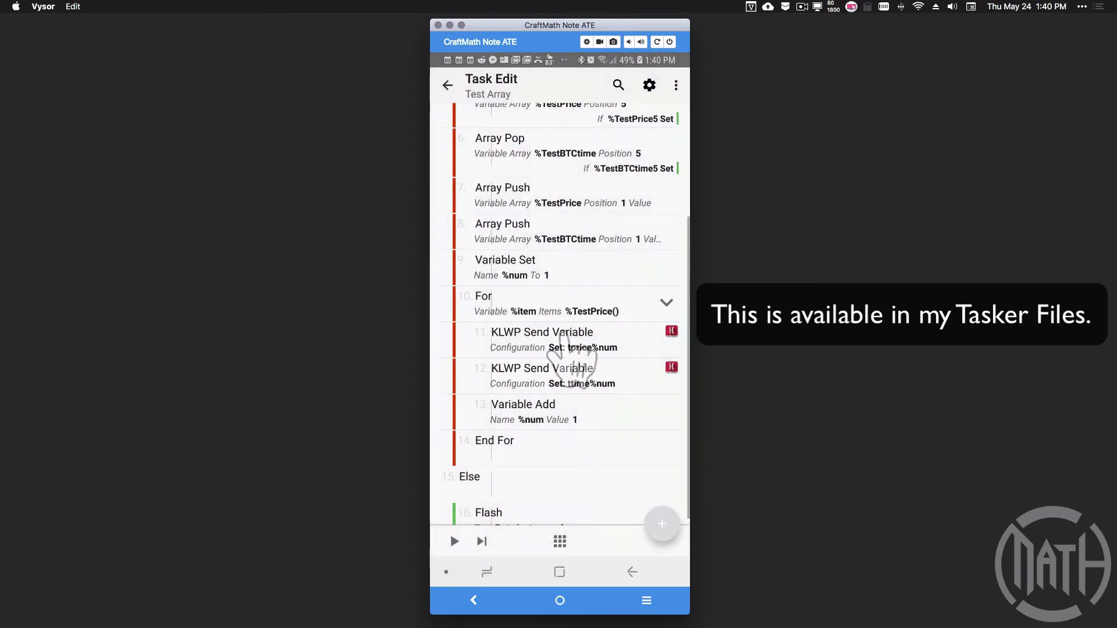
left_click(573, 384)
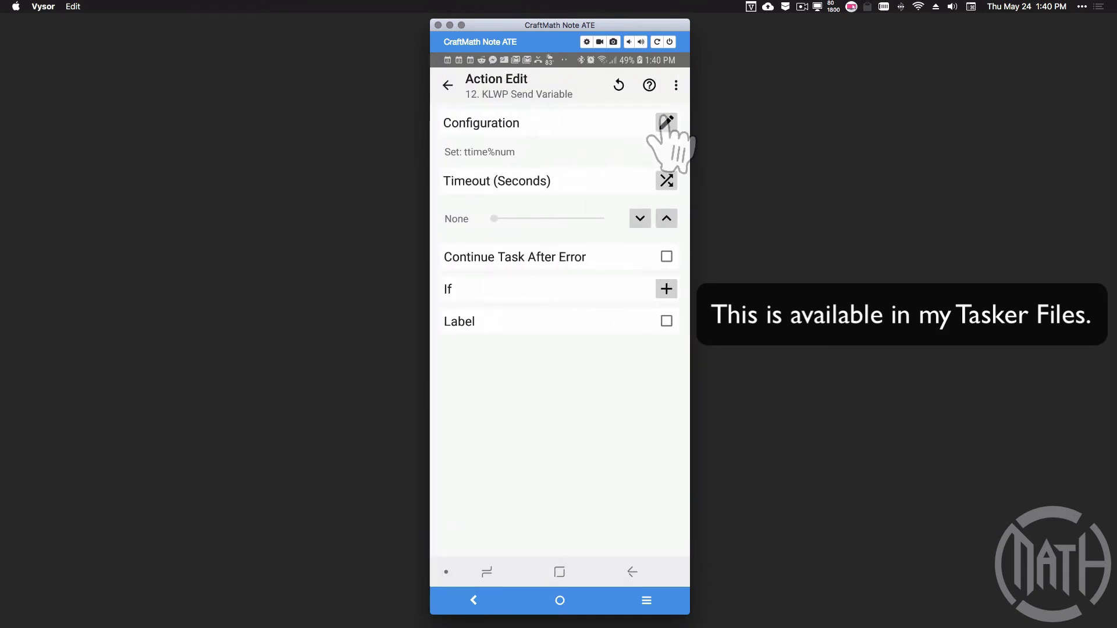
left_click(667, 122)
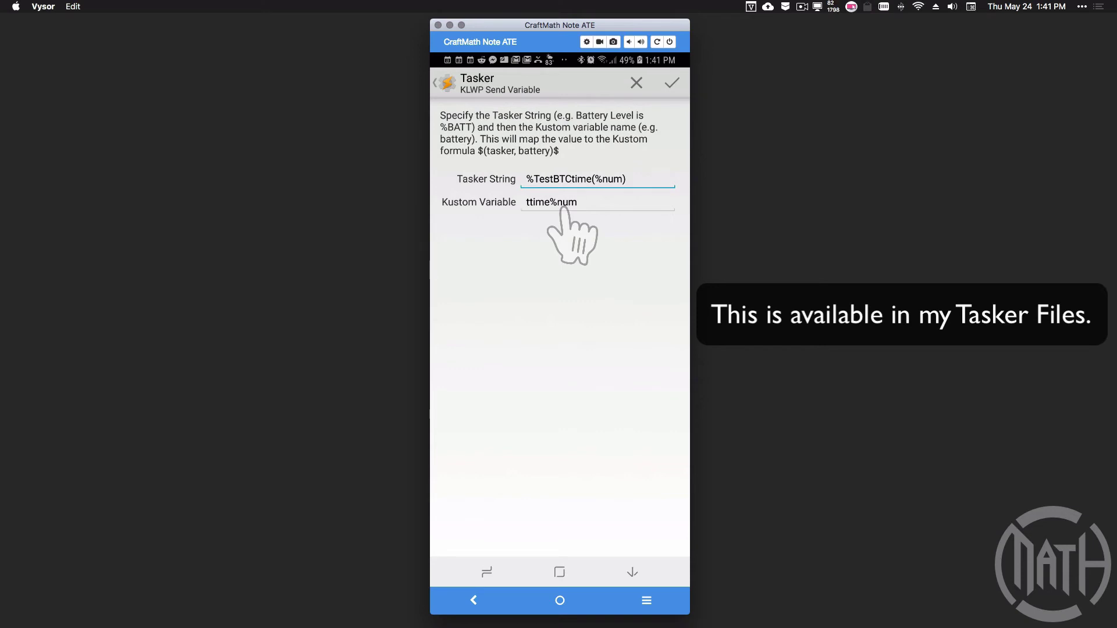
left_click(672, 83)
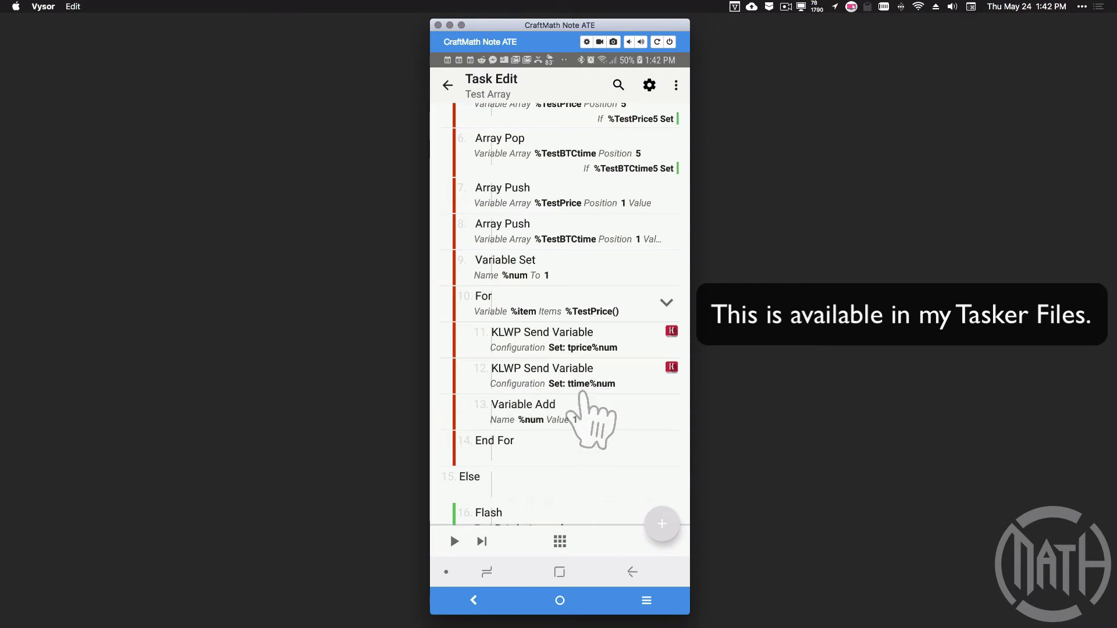
left_click(578, 348)
left_click(666, 124)
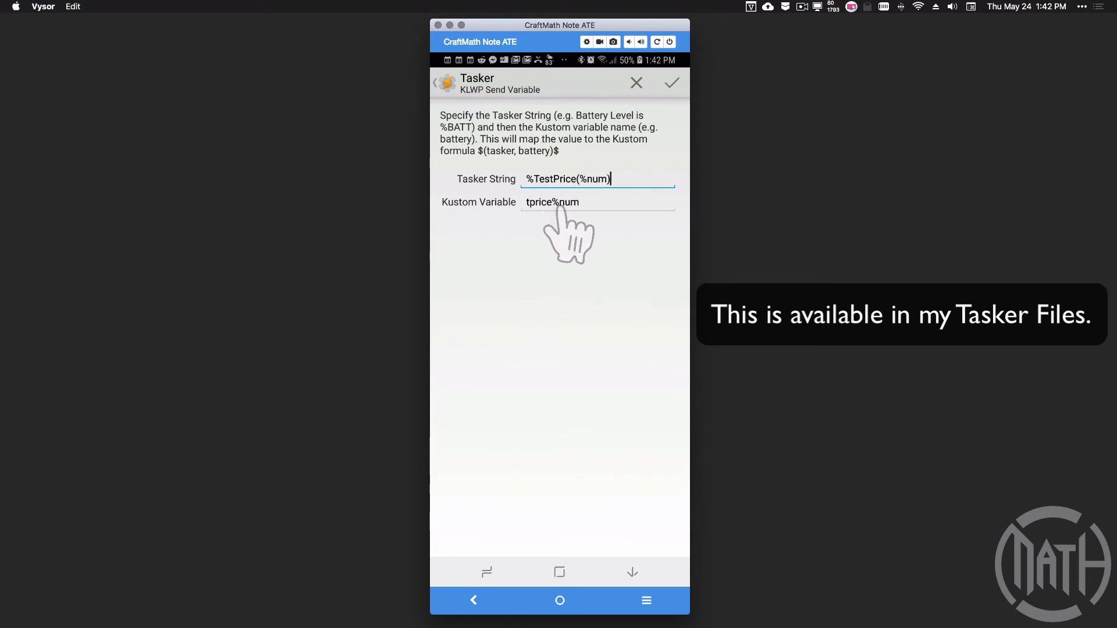
left_click(673, 82)
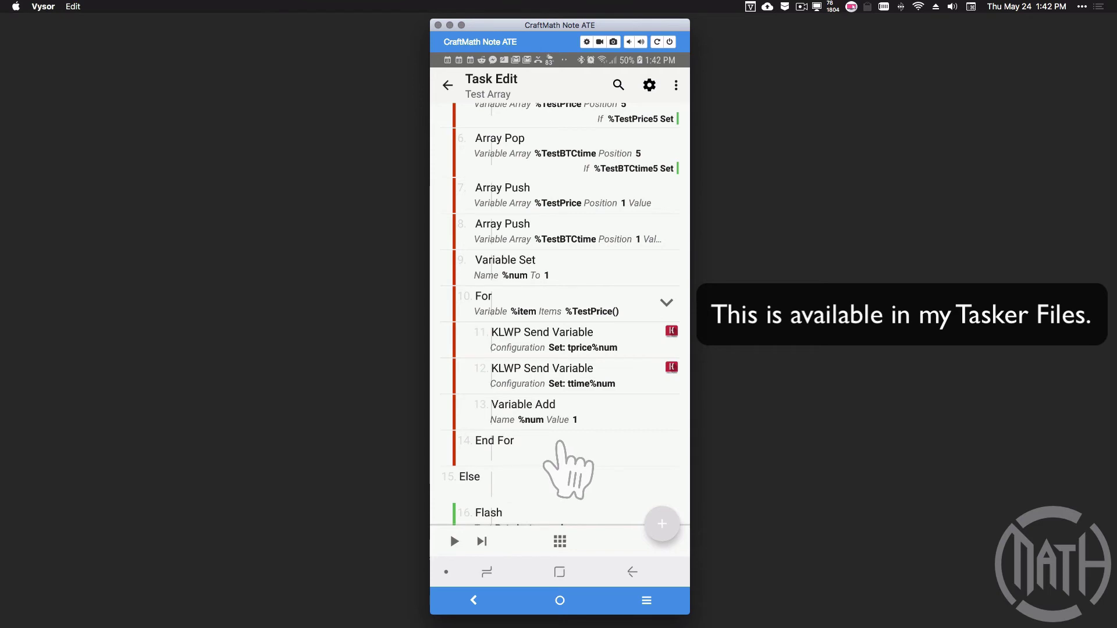
scroll(562, 443, "up", 4)
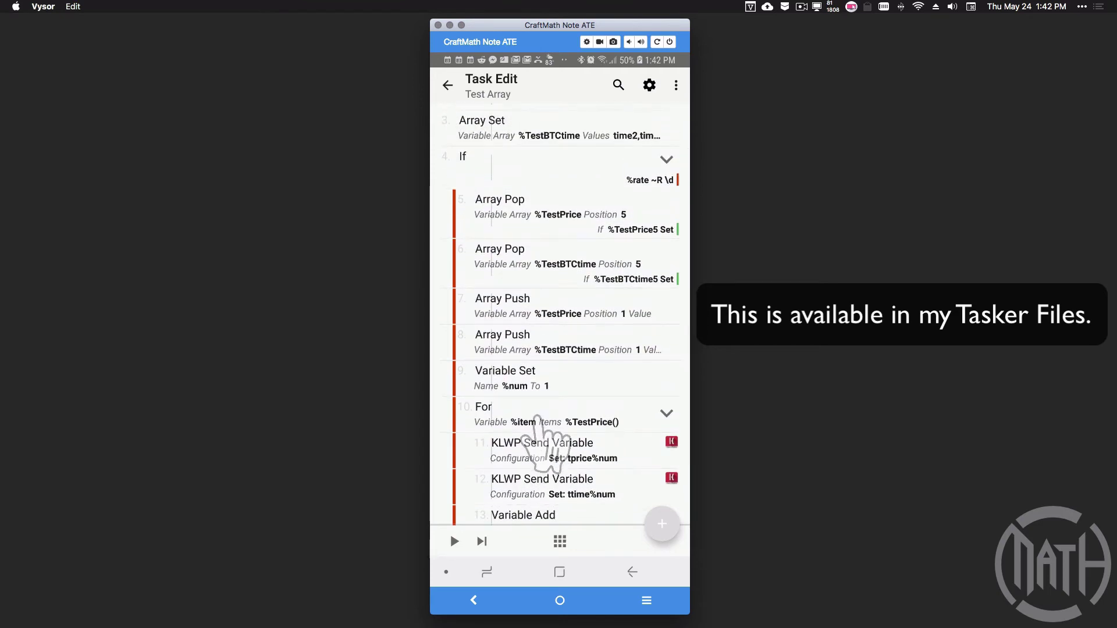
scroll(604, 198, "up", 3)
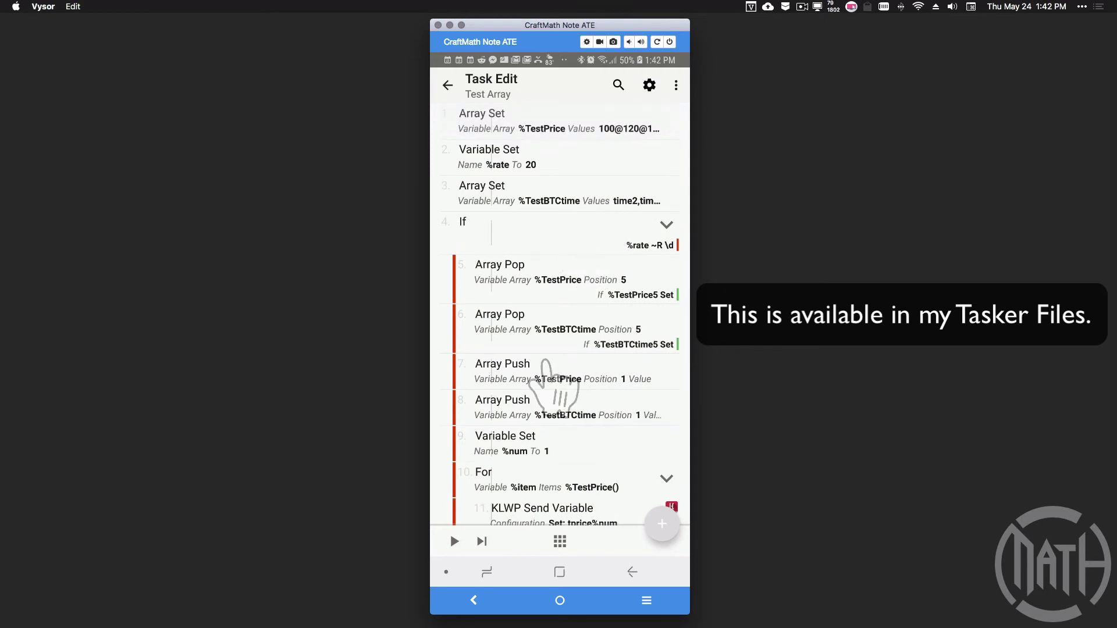
scroll(544, 373, "down", 2)
scroll(524, 337, "up", 2)
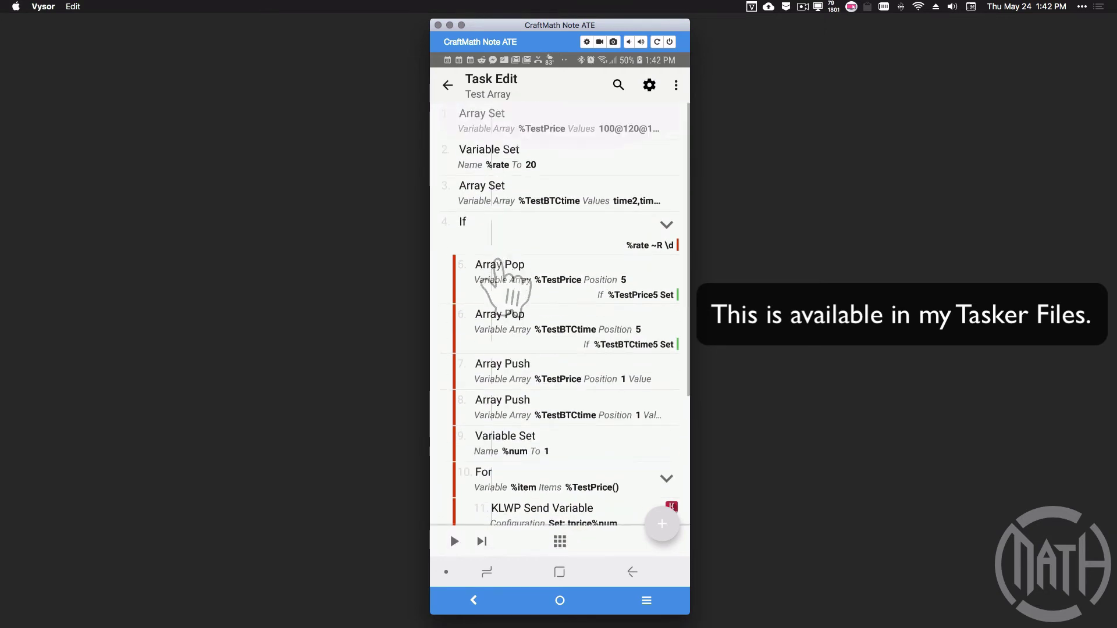
scroll(494, 433, "down", 5)
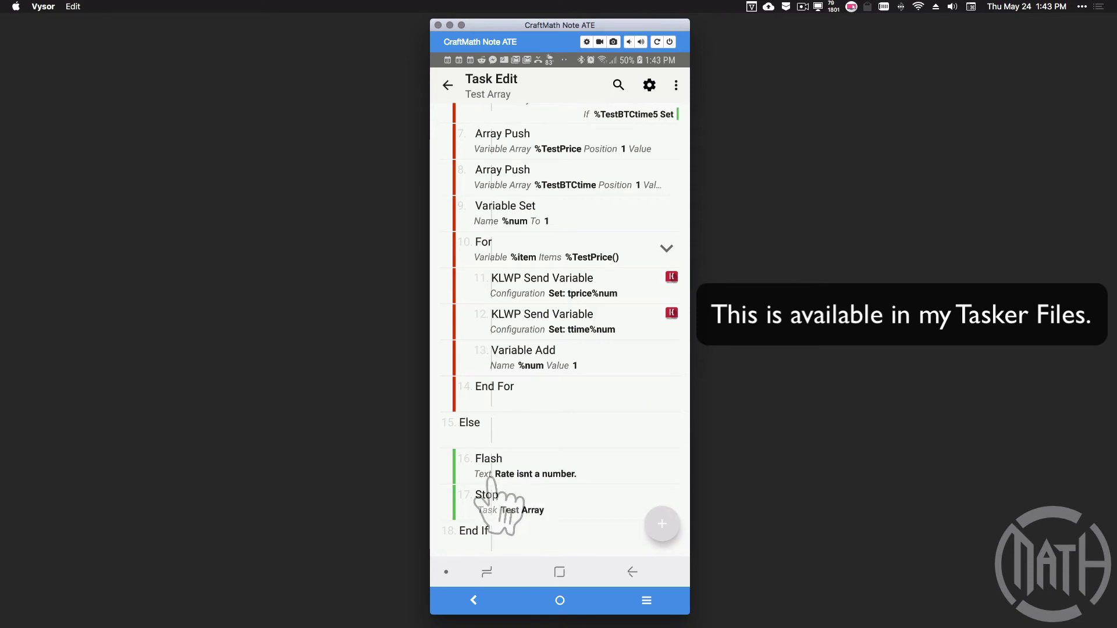
scroll(553, 145, "up", 5)
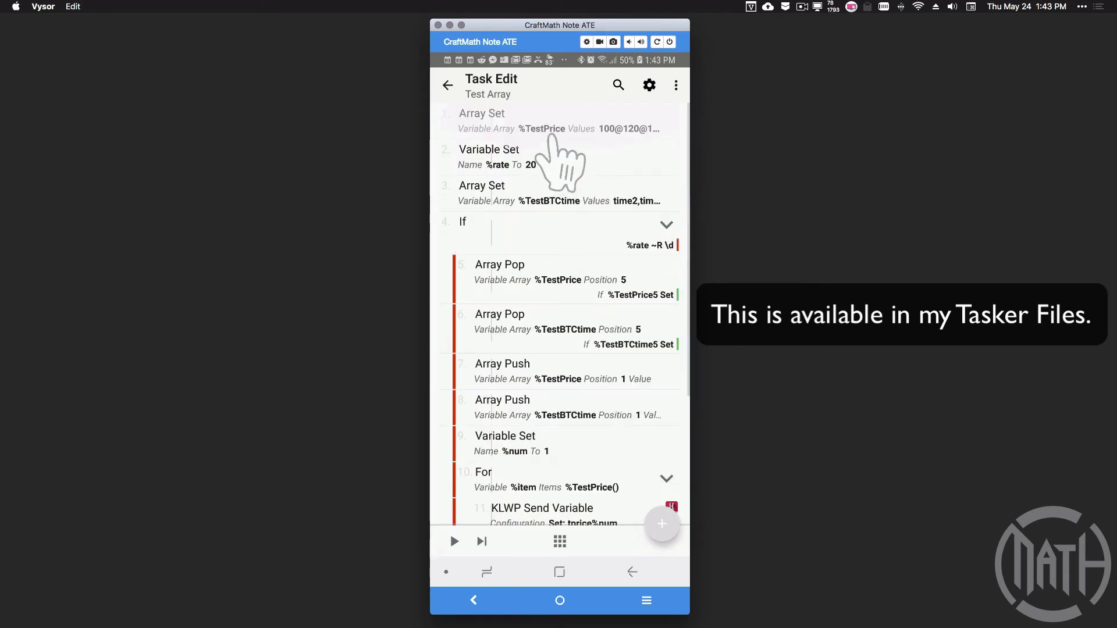
left_click(532, 129)
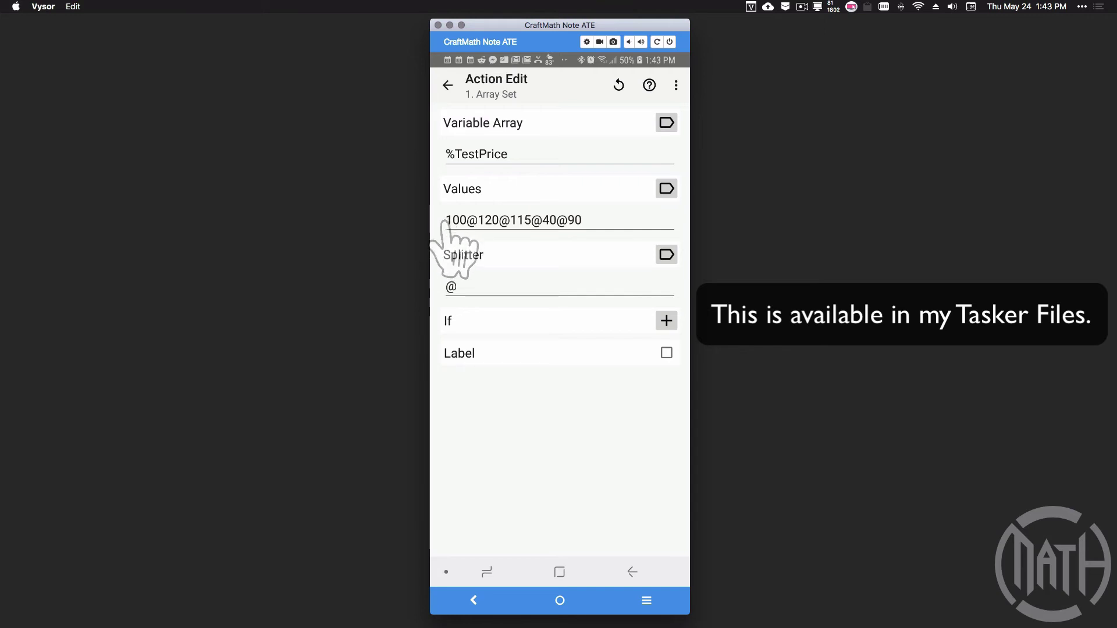
left_click(447, 85)
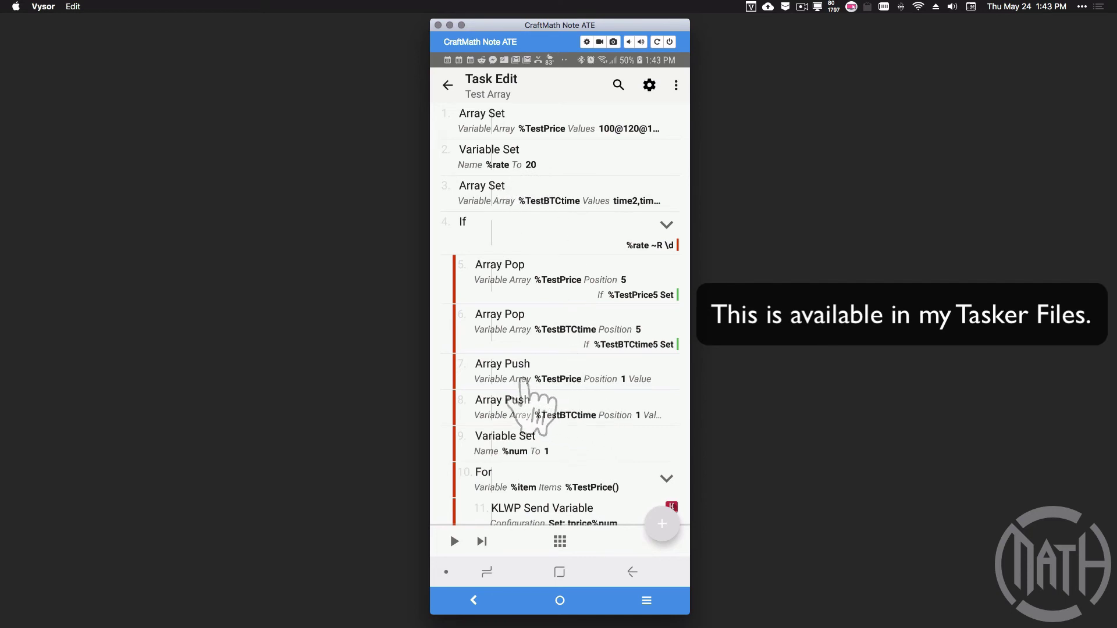
Review the %TestPrice Array Push, then the %TestBTCtime Array Set and Array Push actions.
left_click(541, 373)
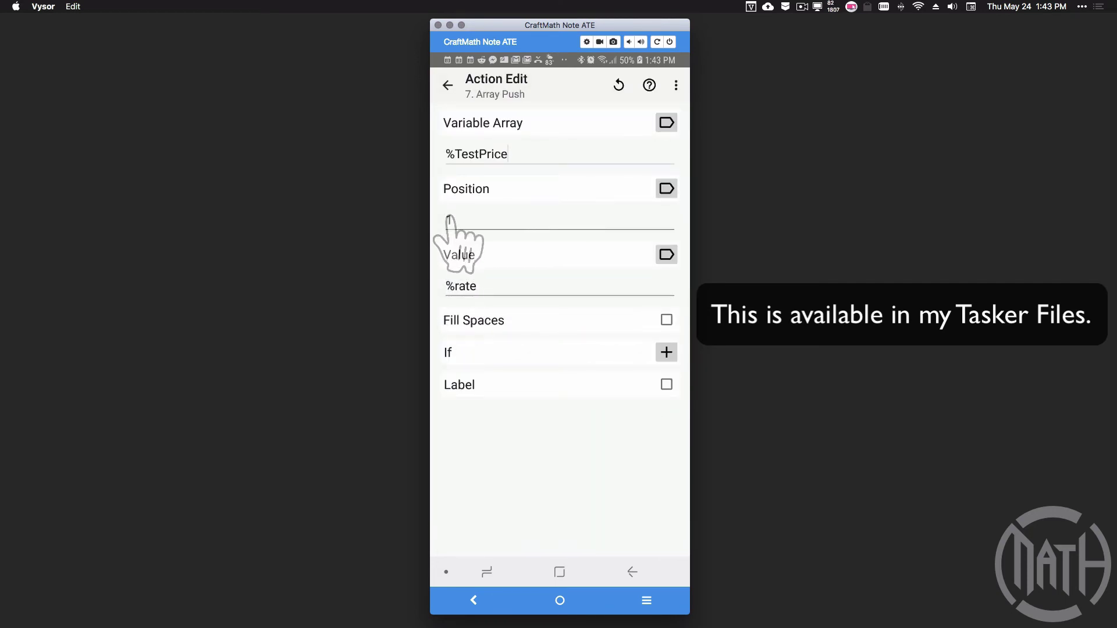
left_click(448, 85)
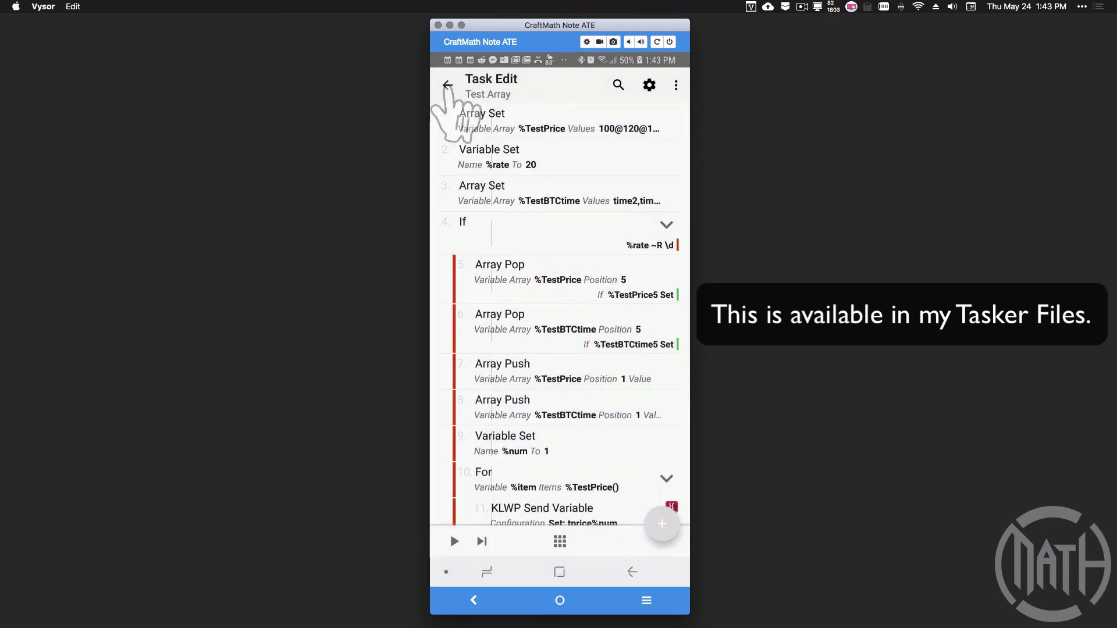
left_click(589, 201)
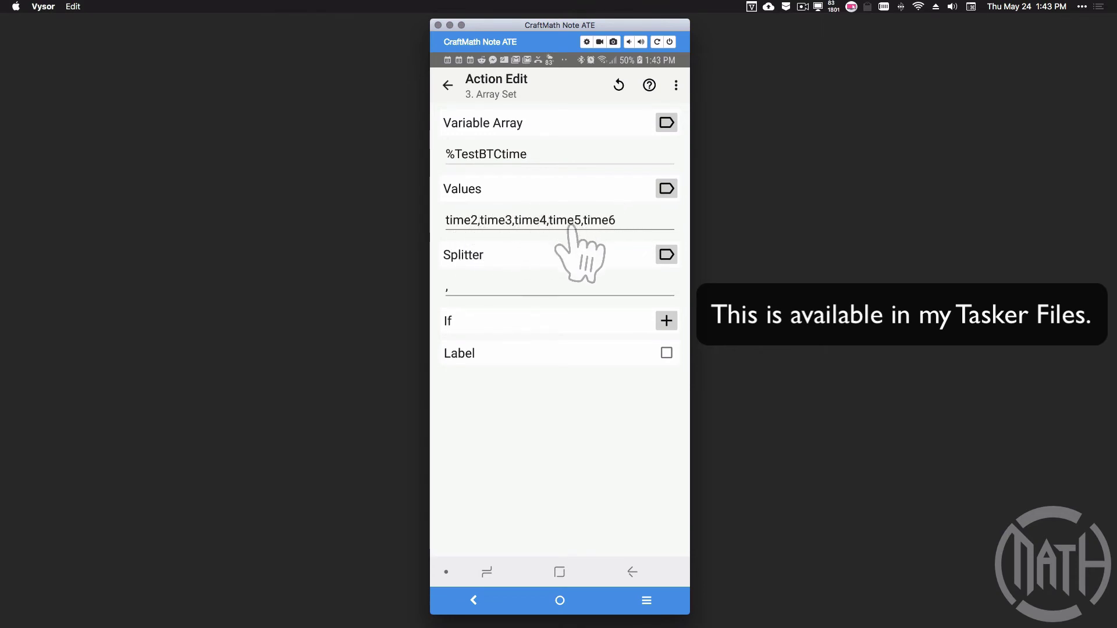
left_click(448, 85)
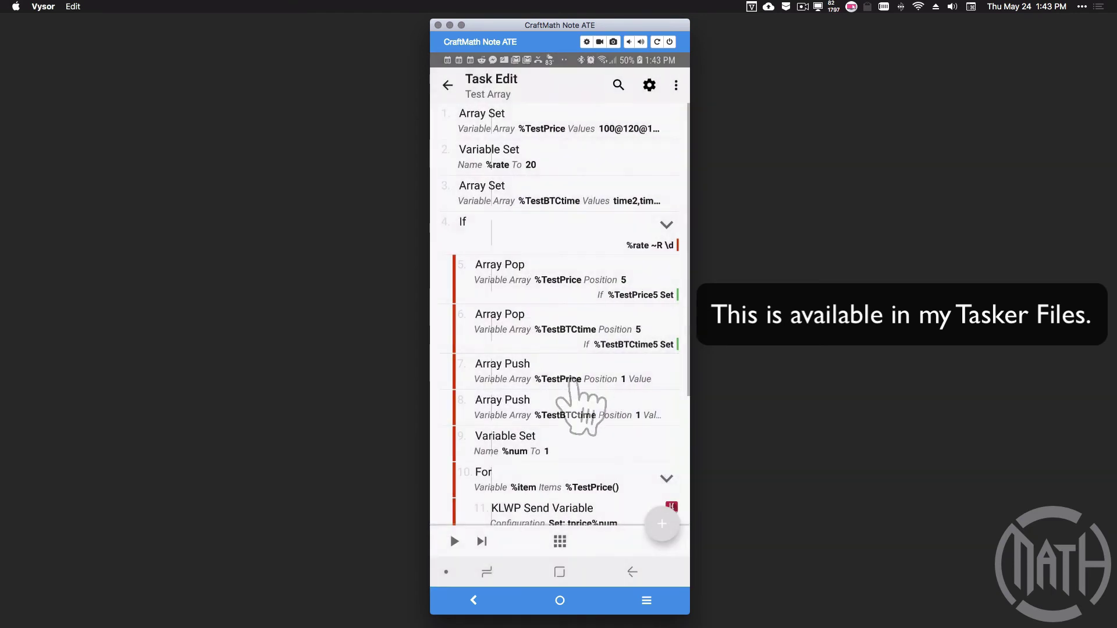
left_click(582, 408)
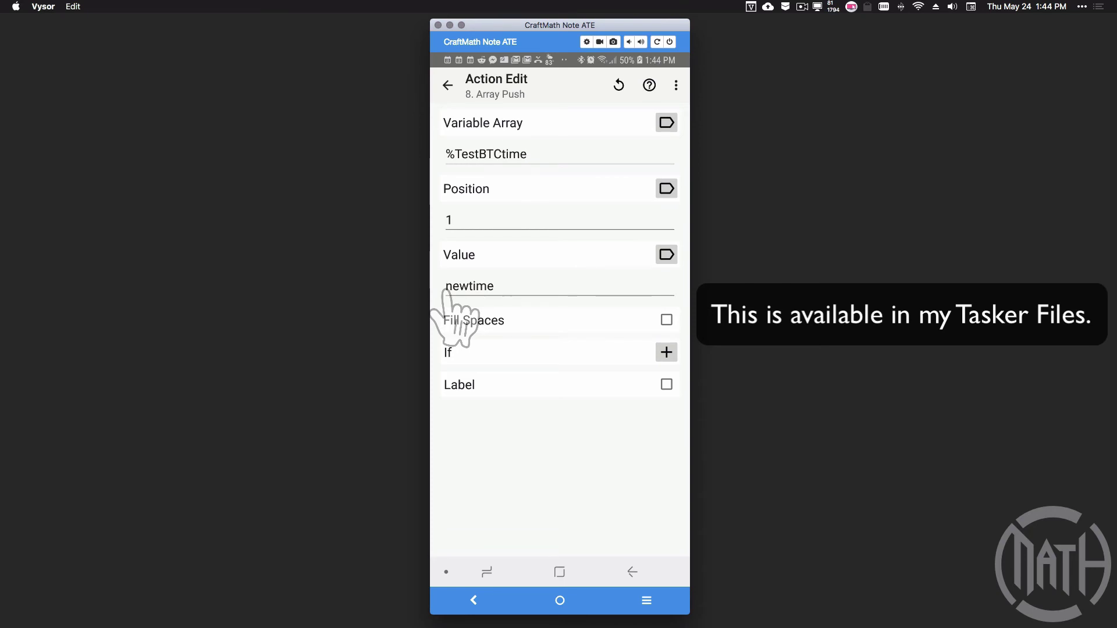
left_click(447, 85)
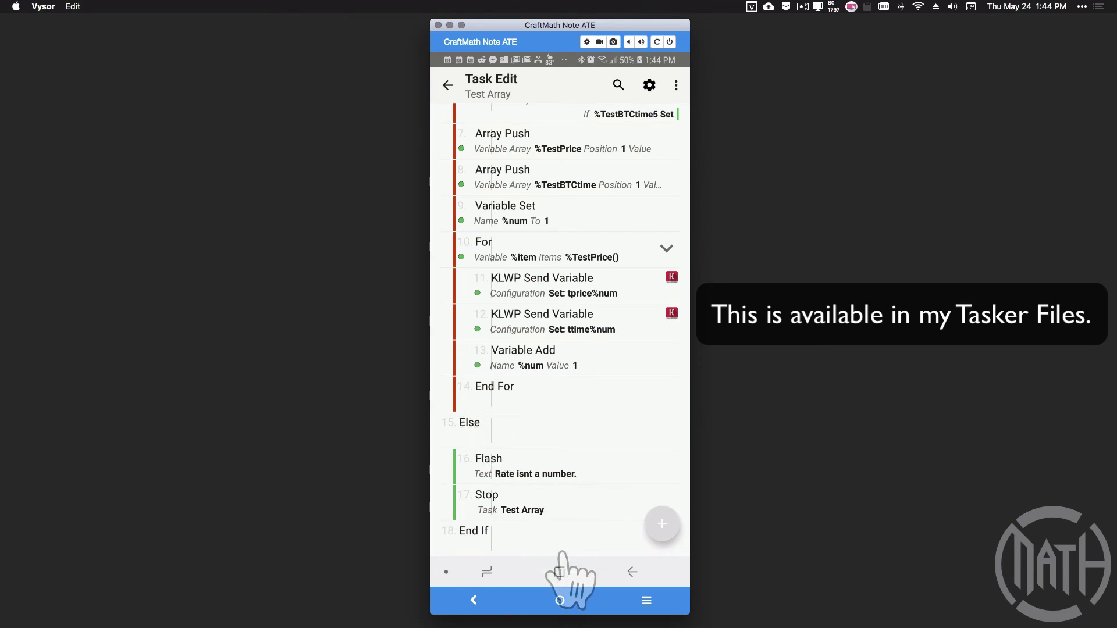
left_click(558, 572)
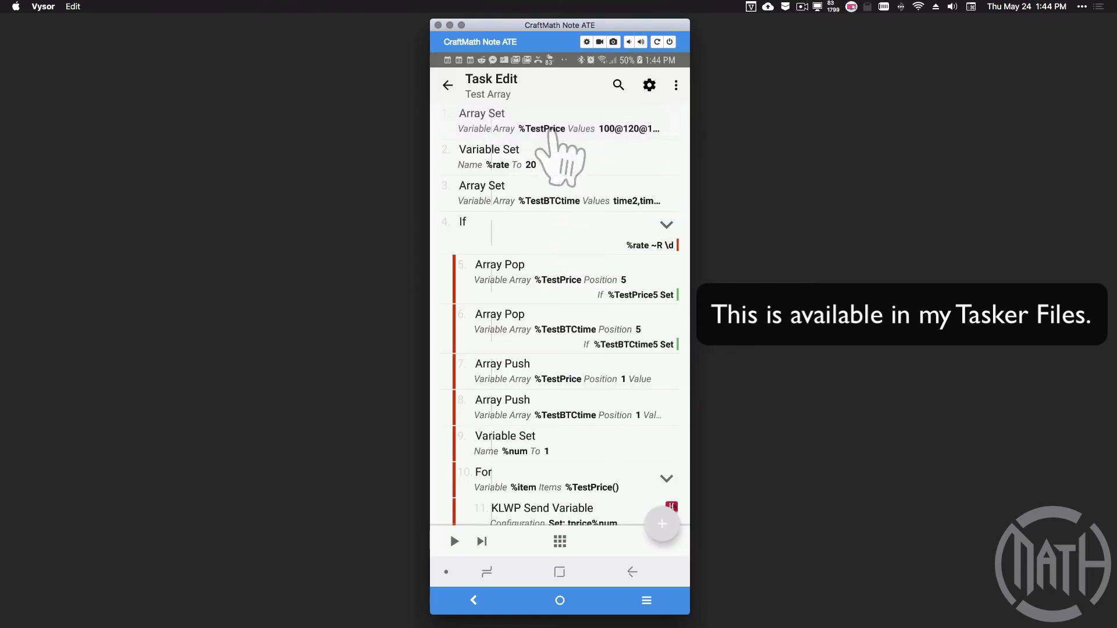
Change action 1's %TestPrice values to 1000@500@2000@475@950 and action 2's %rate from 20 to 5000.
left_click(568, 129)
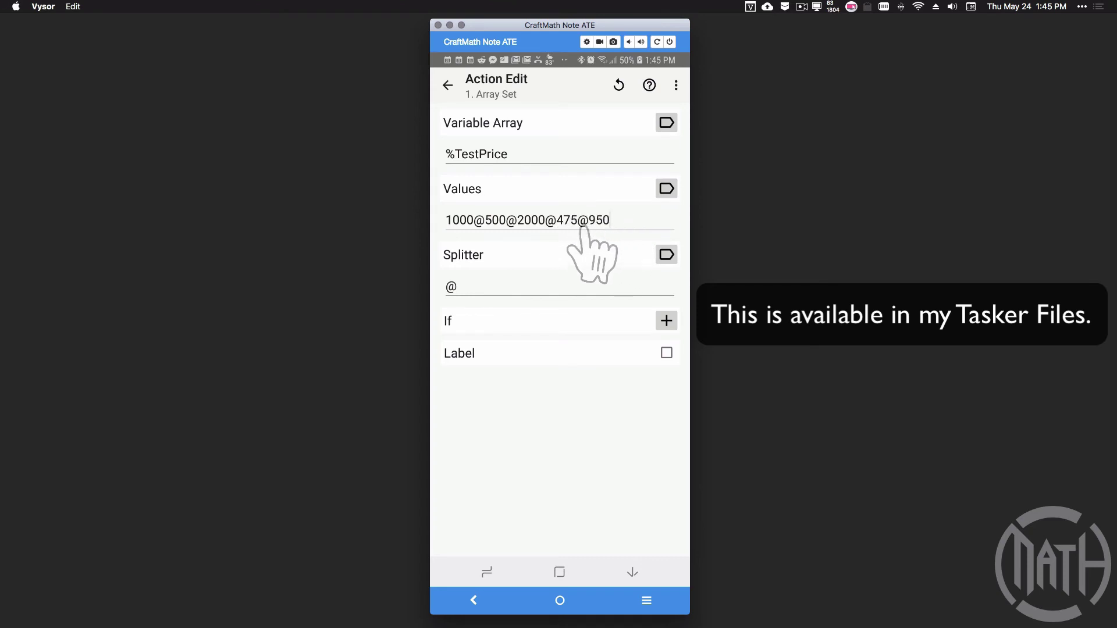
right_click(526, 233)
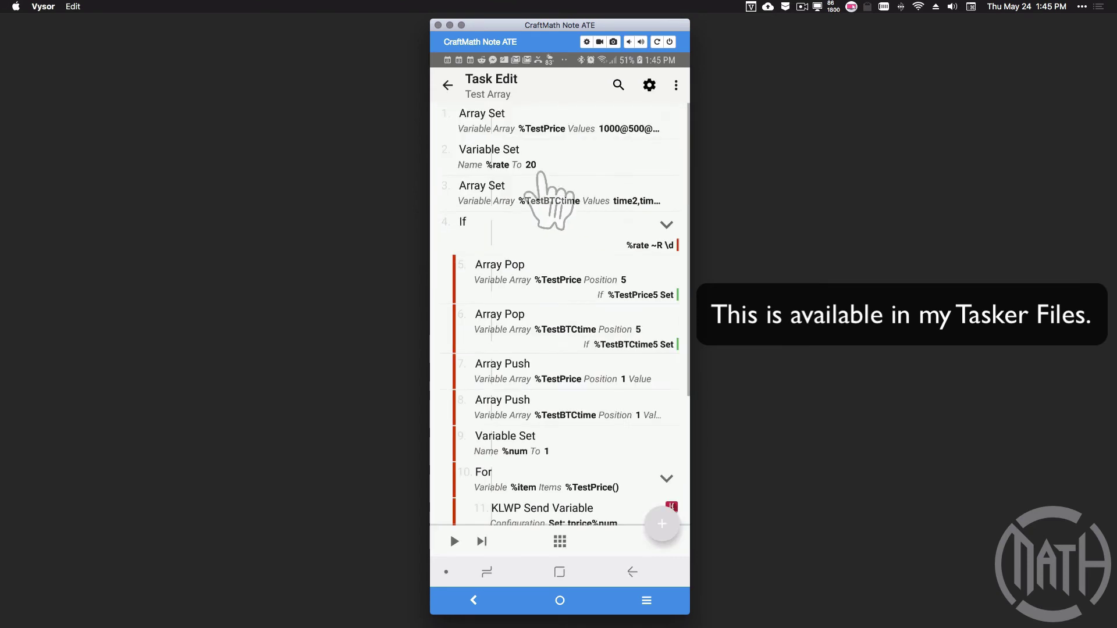
left_click(512, 163)
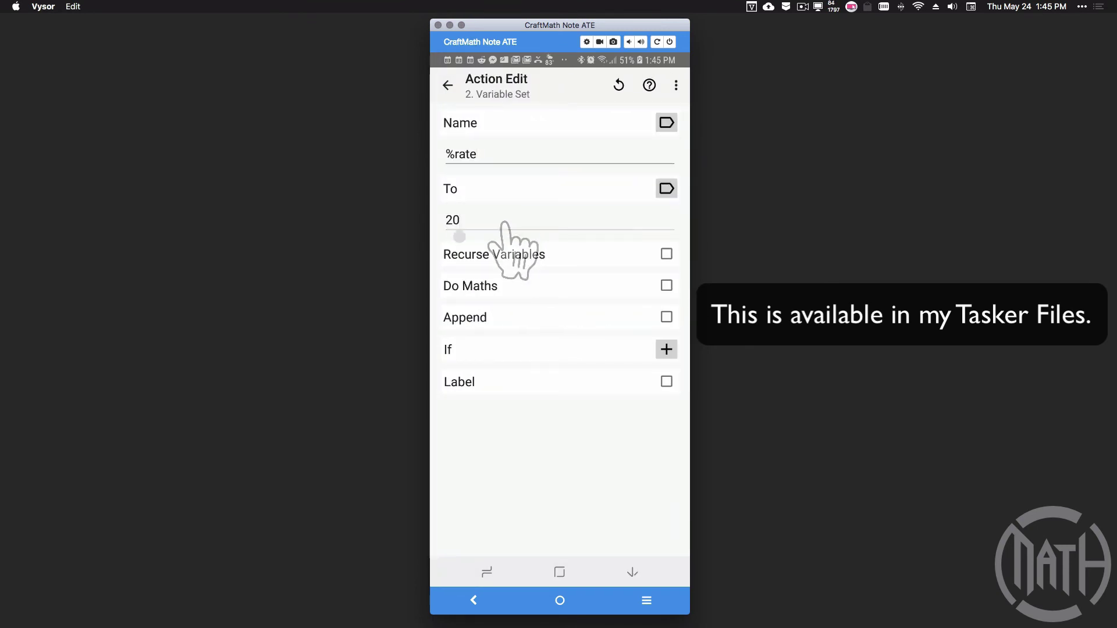
key("BackSpace")
key("BackSpace")
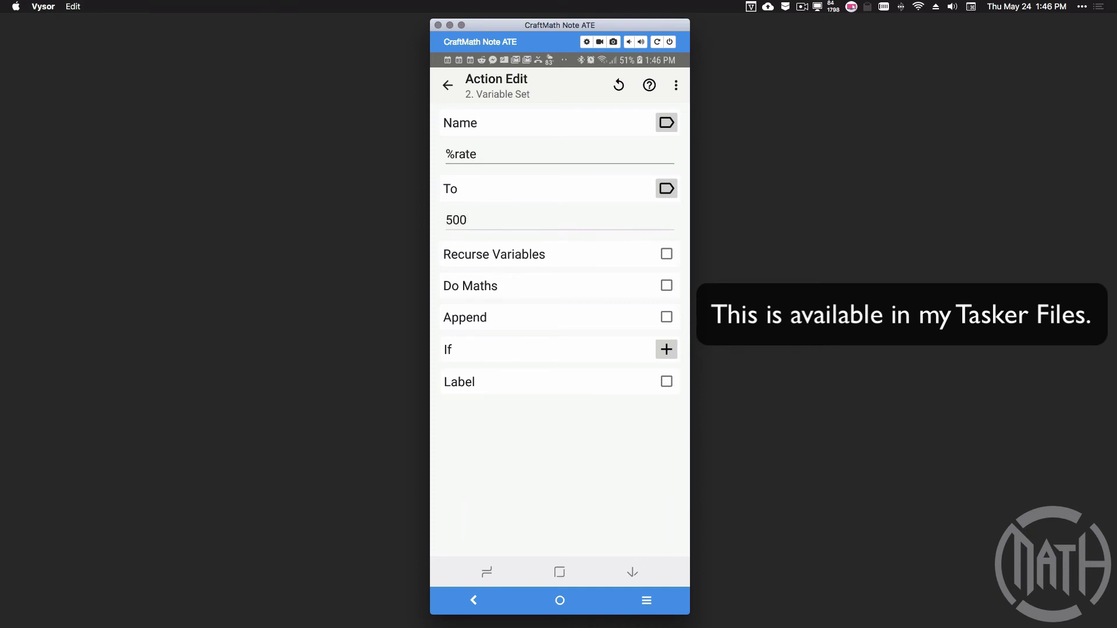
left_click(447, 85)
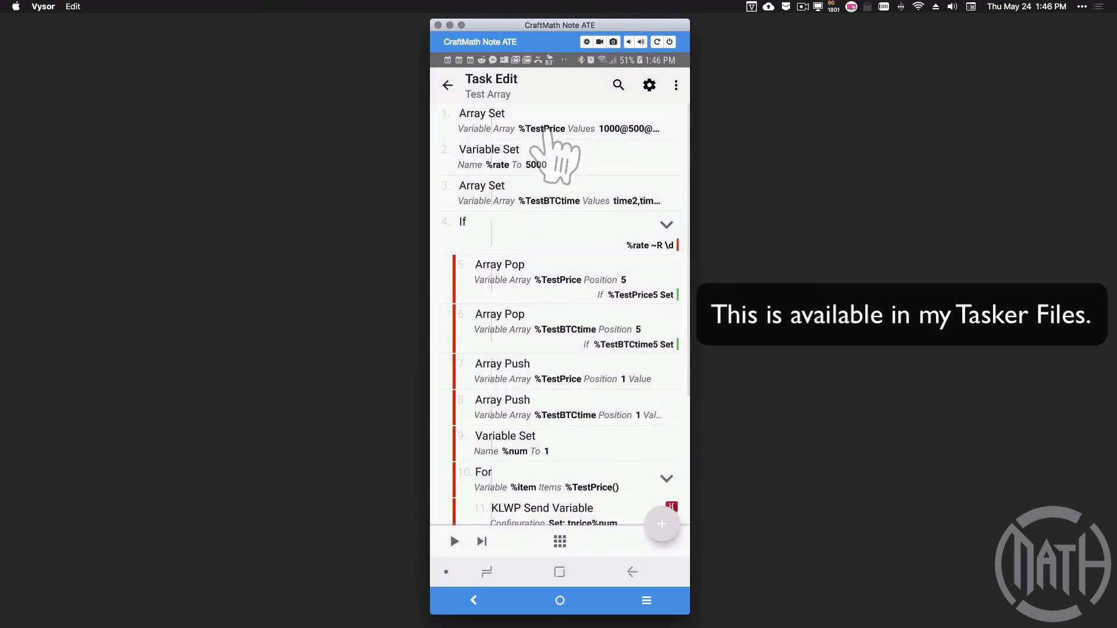
Change the %TestBTCtime Array Set values to timea through timee.
left_click(556, 129)
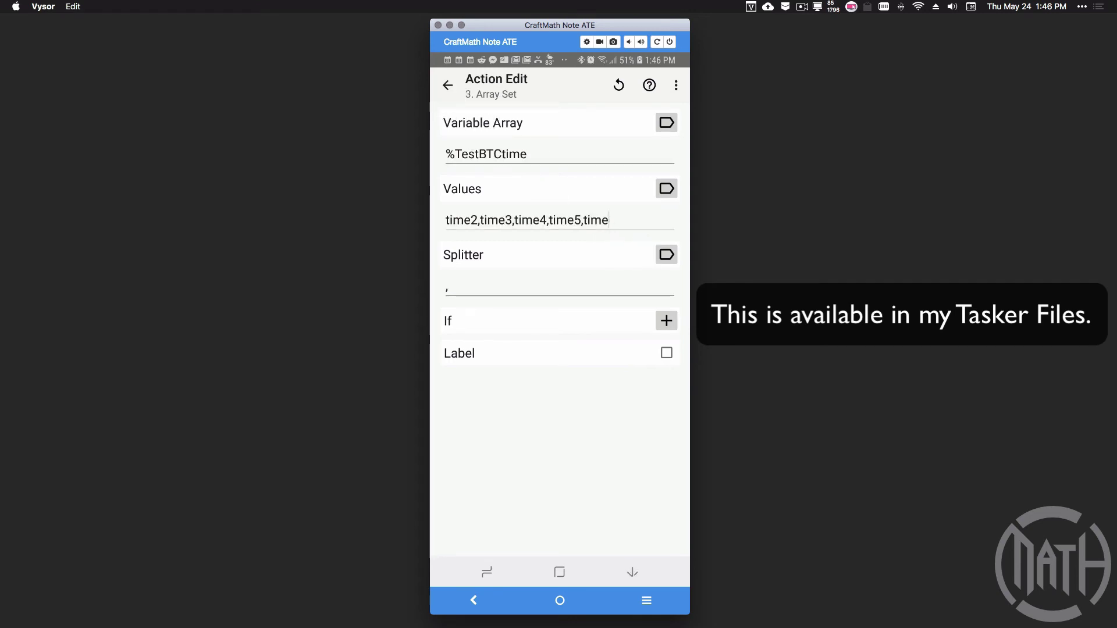
key("BackSpace")
key("BackSpace")
key("BackSpace")
key("BackSpace")
key("BackSpace")
key("BackSpace")
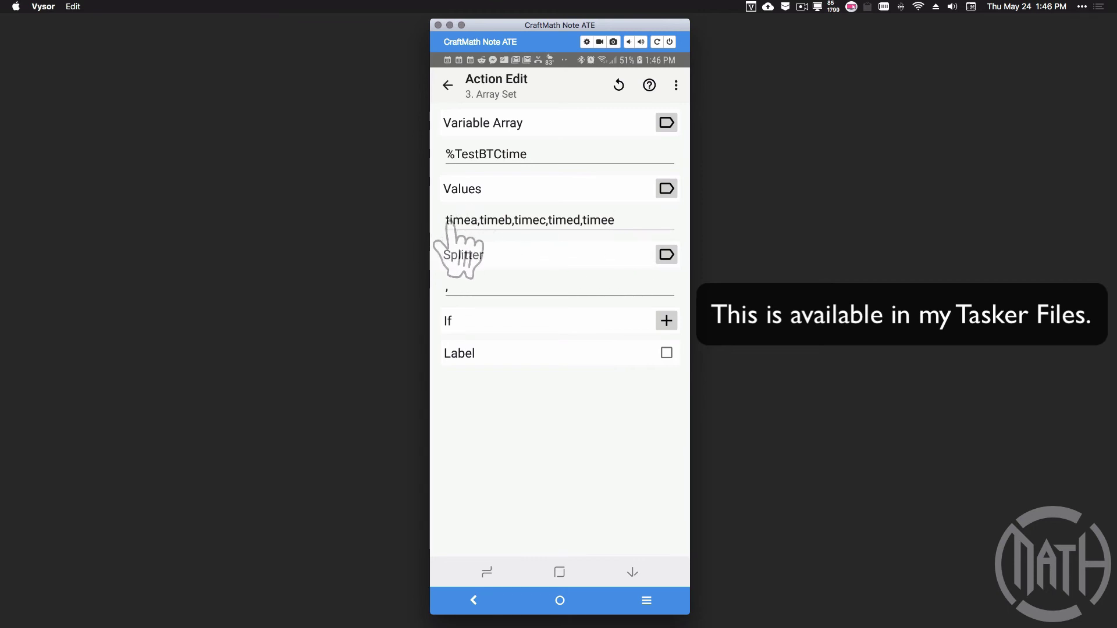
left_click(446, 85)
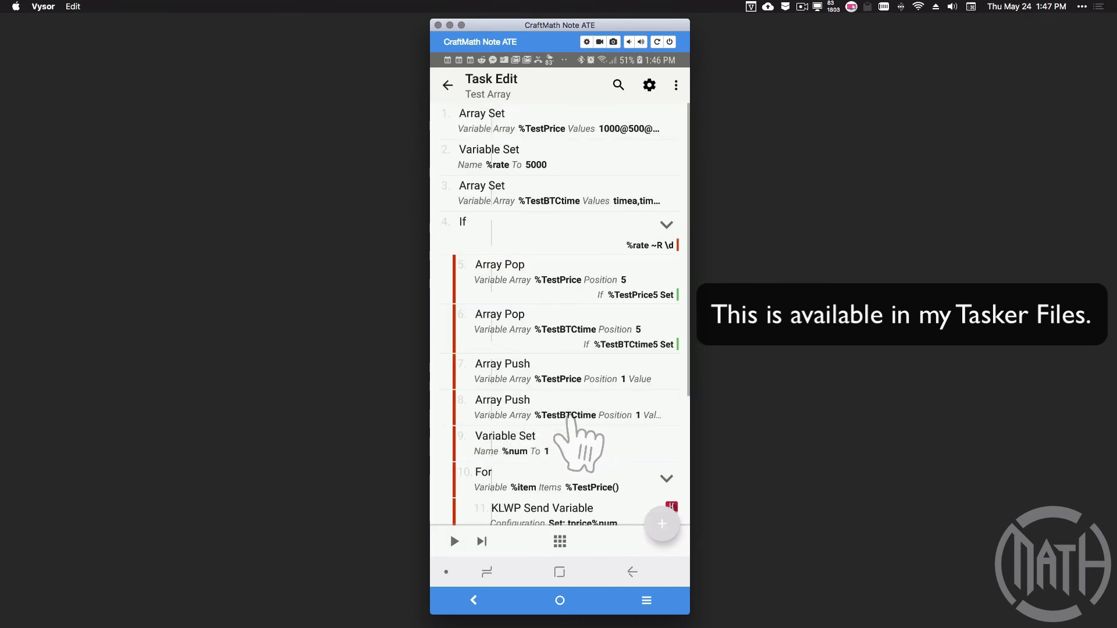
Make the %TestBTCtime Array Push value 'monkey' and run the Test Array task.
left_click(569, 415)
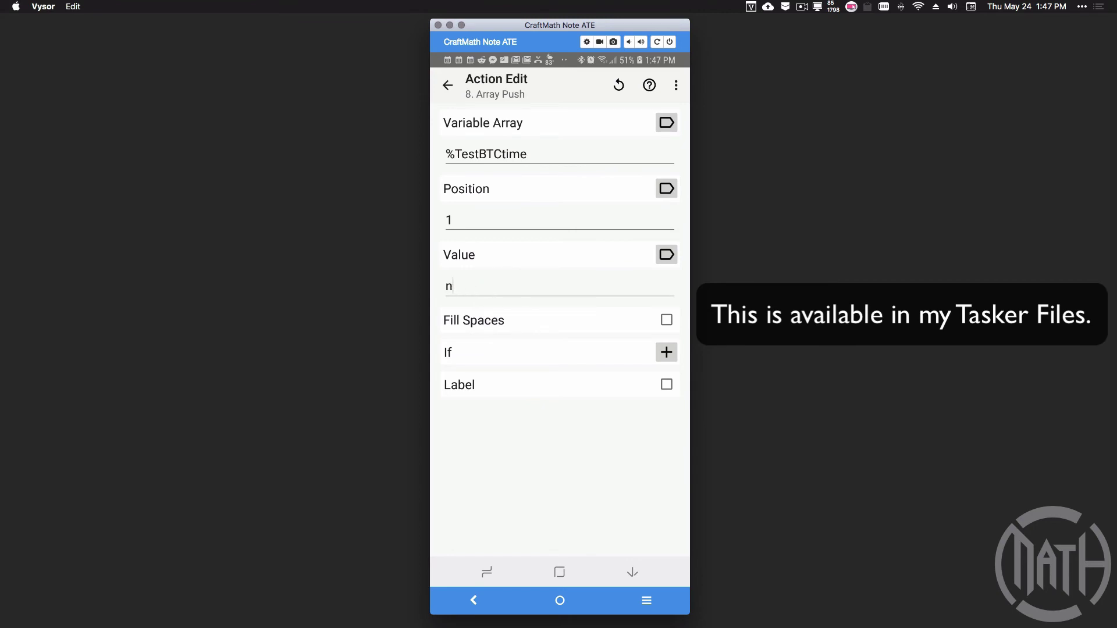
type("monkey")
left_click(448, 85)
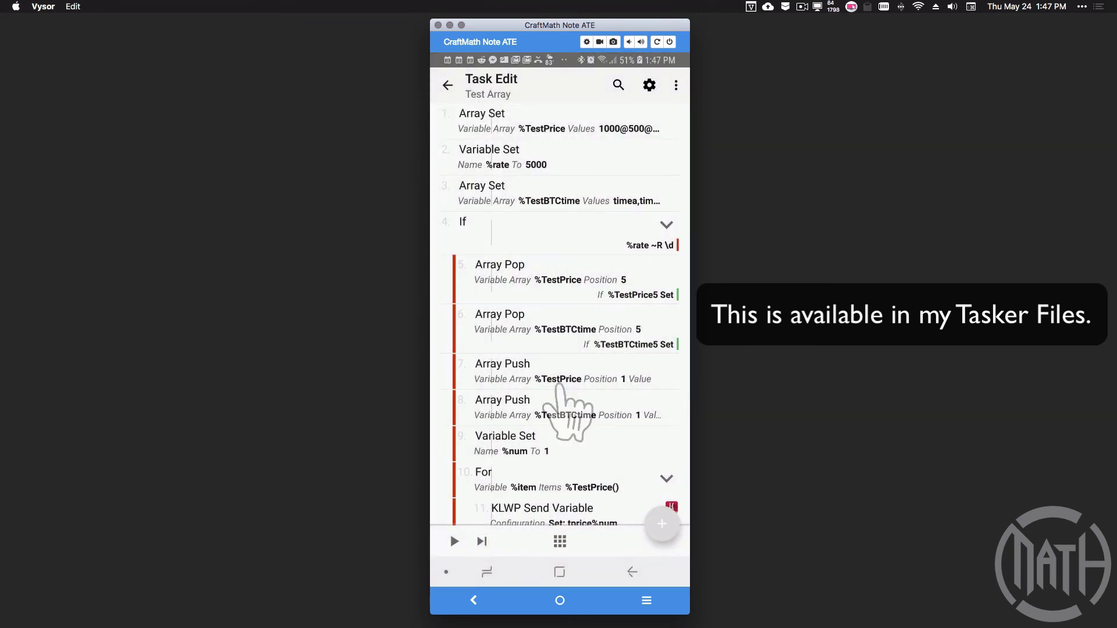
left_click(454, 541)
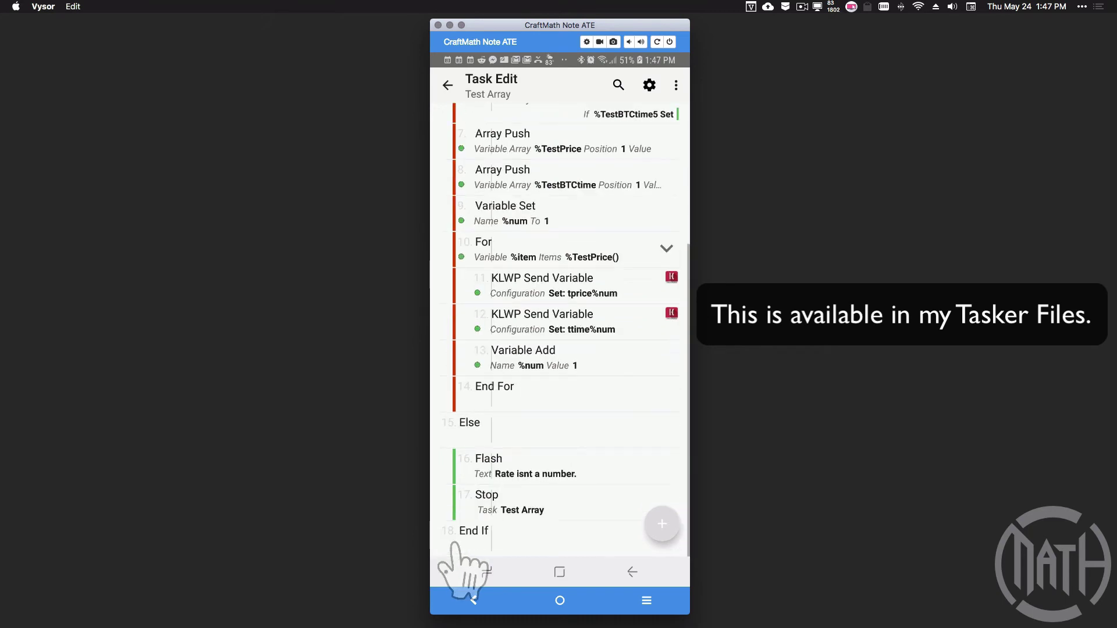
left_click(559, 572)
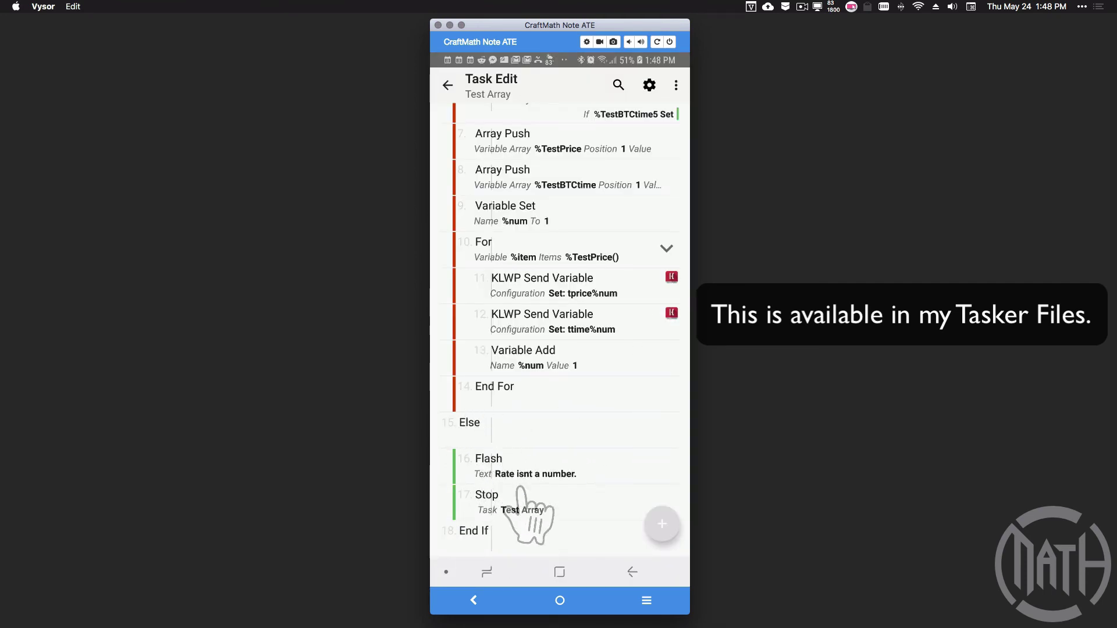
scroll(521, 492, "up", 5)
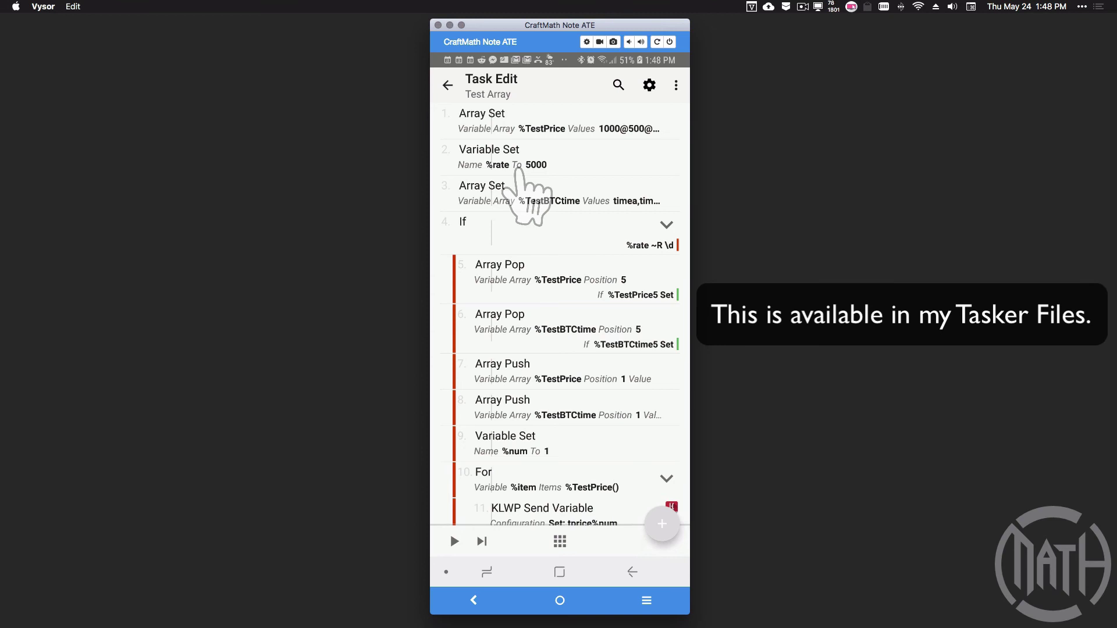
Replace the %rate Variable Set value 5000 with 'doritos'.
left_click(591, 167)
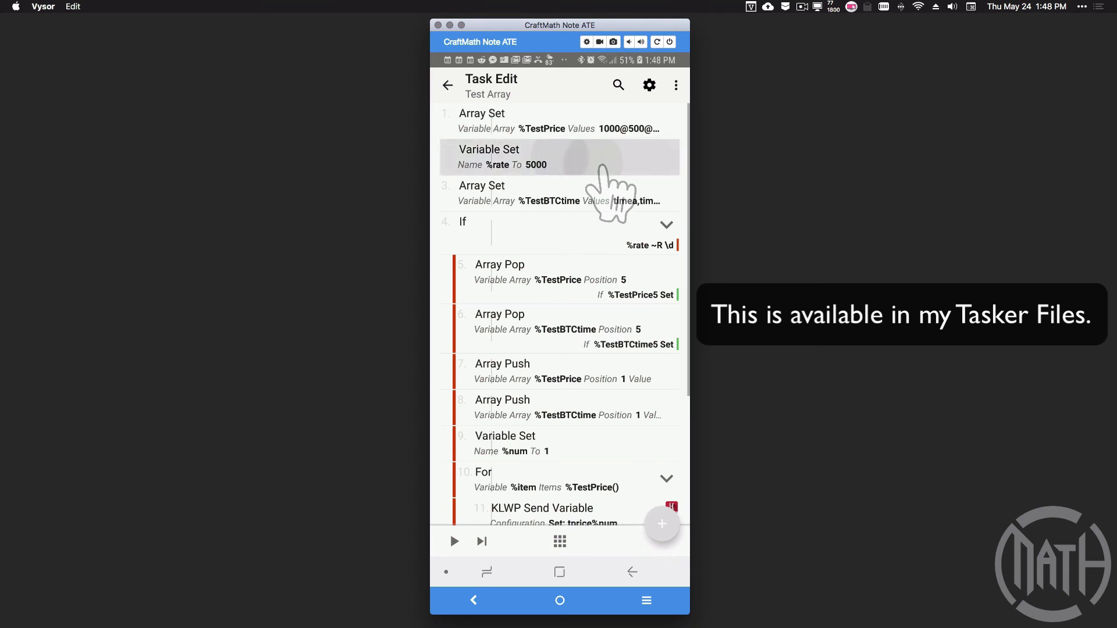
left_click(493, 221)
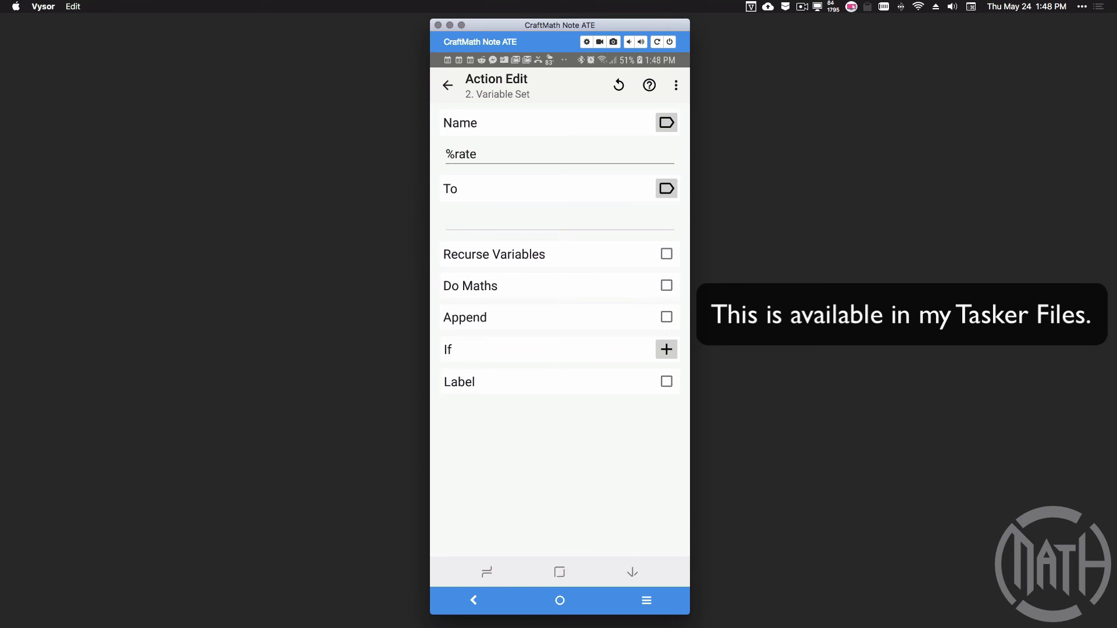
type("doritos")
left_click(447, 85)
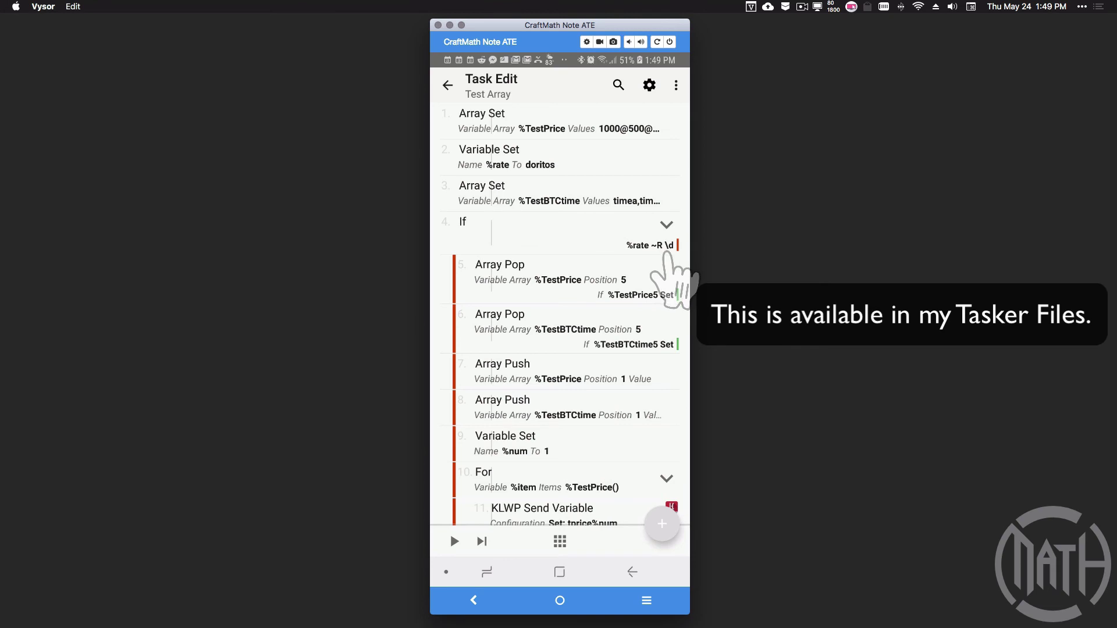
Reopen the %rate Variable Set action to verify the change, then return to the action list.
left_click(531, 171)
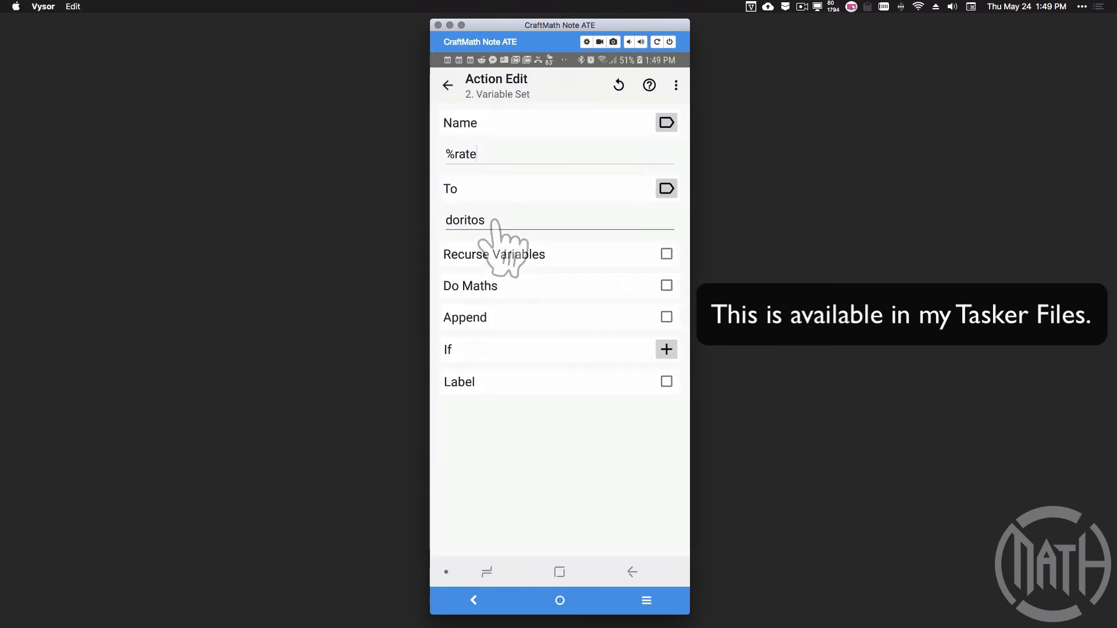
left_click(455, 153)
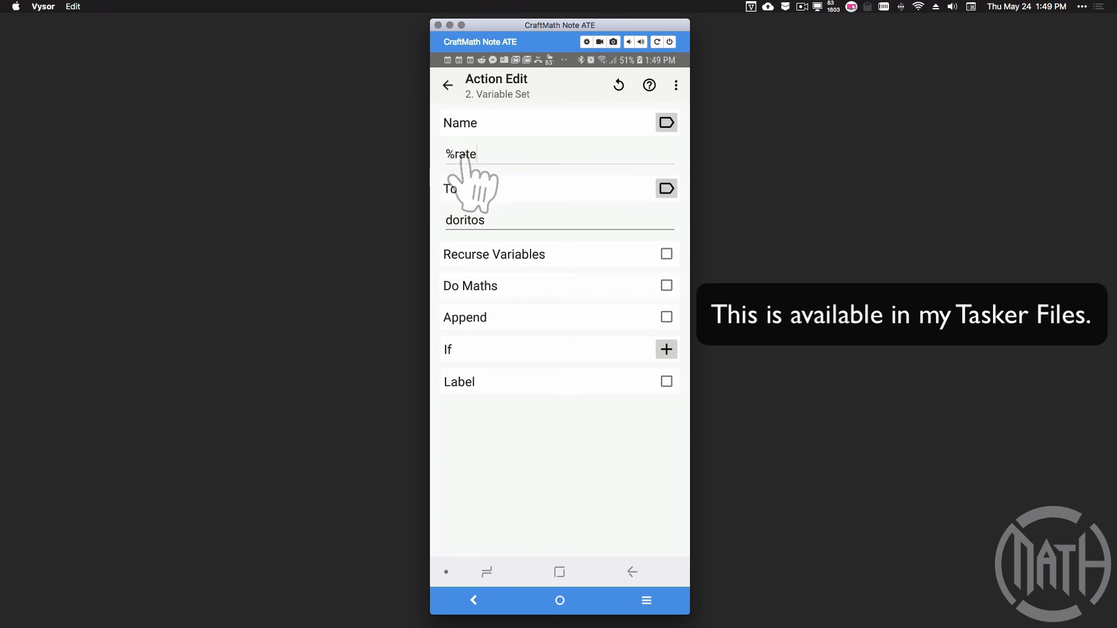
left_click(446, 84)
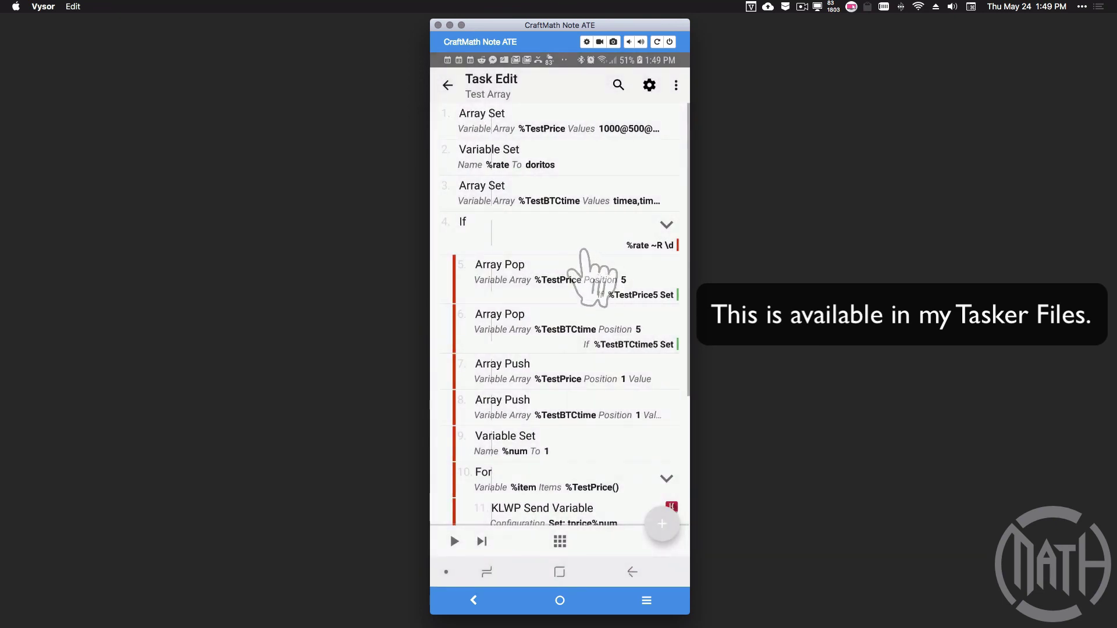
Run the Test Array task to test the non-number rate.
scroll(521, 276, "down", 5)
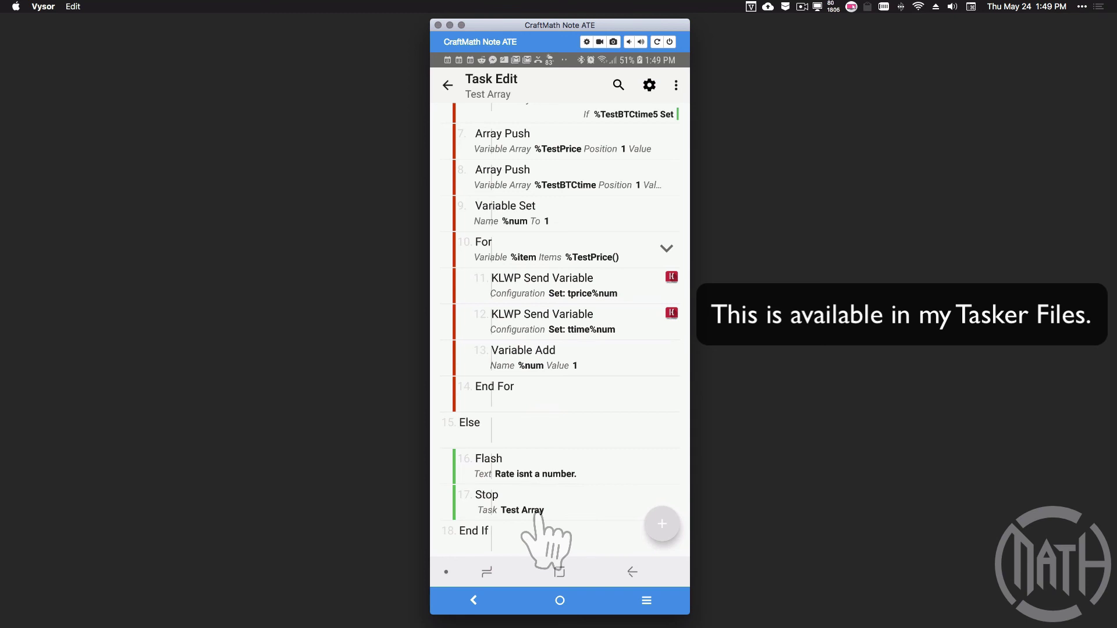
scroll(541, 524, "up", 10)
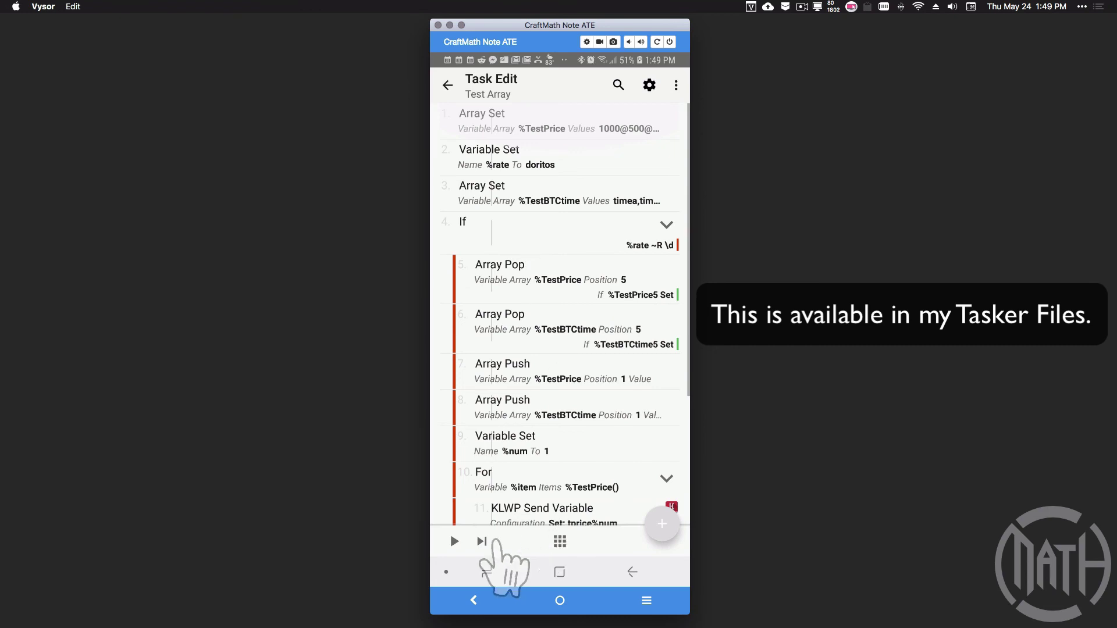
left_click(454, 541)
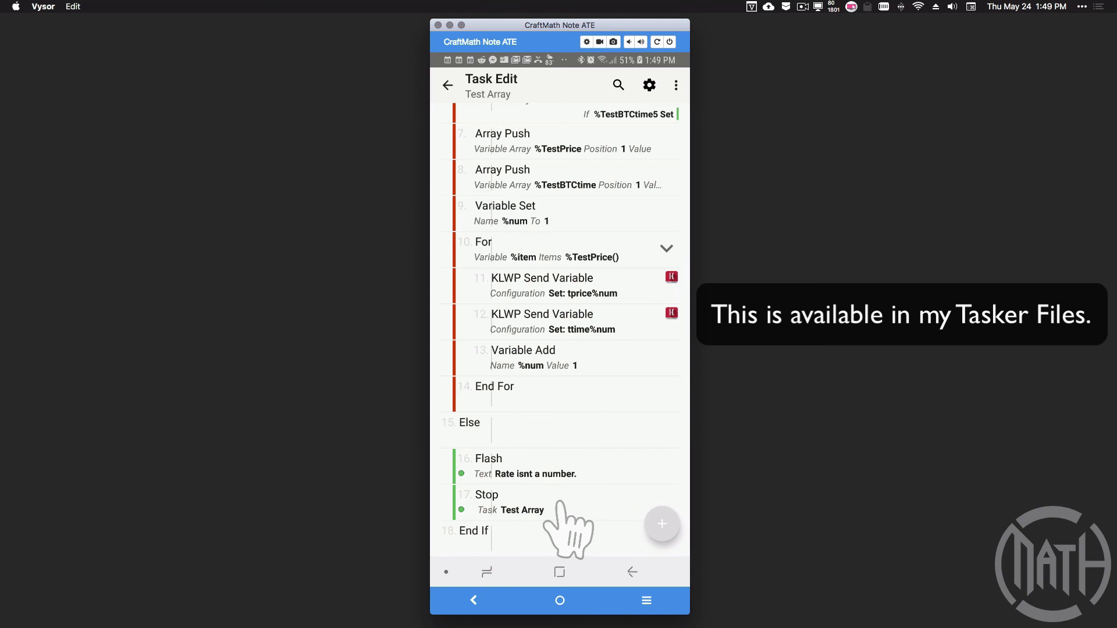
Review the %rate ~R \d branch and its 'Rate isnt a number.' Else, then close the task editor.
scroll(540, 364, "down", 2)
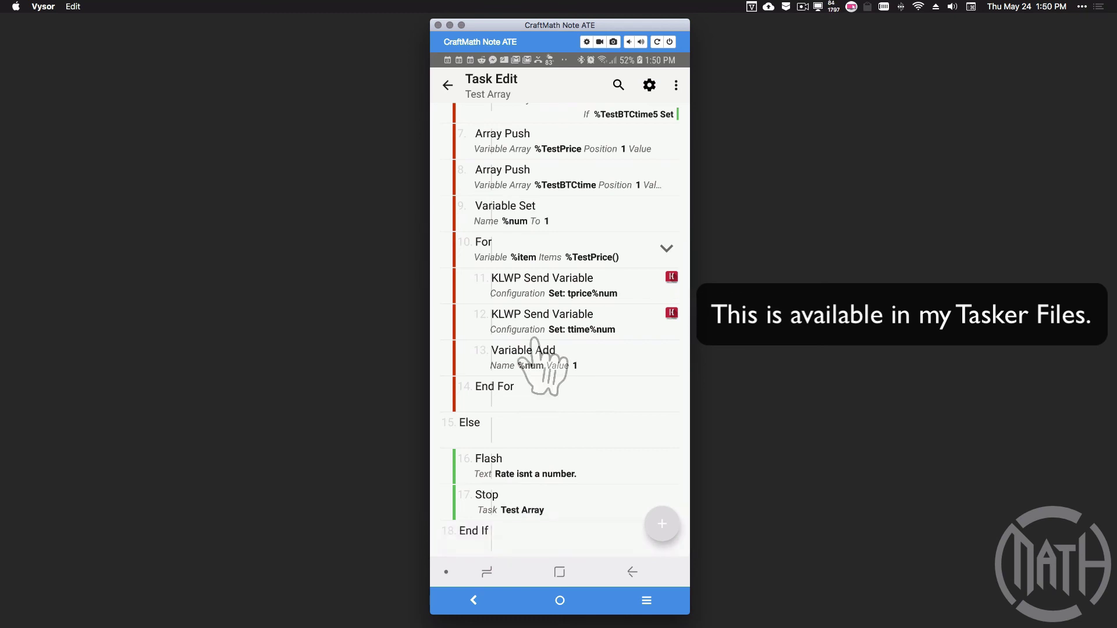
scroll(534, 340, "up", 3)
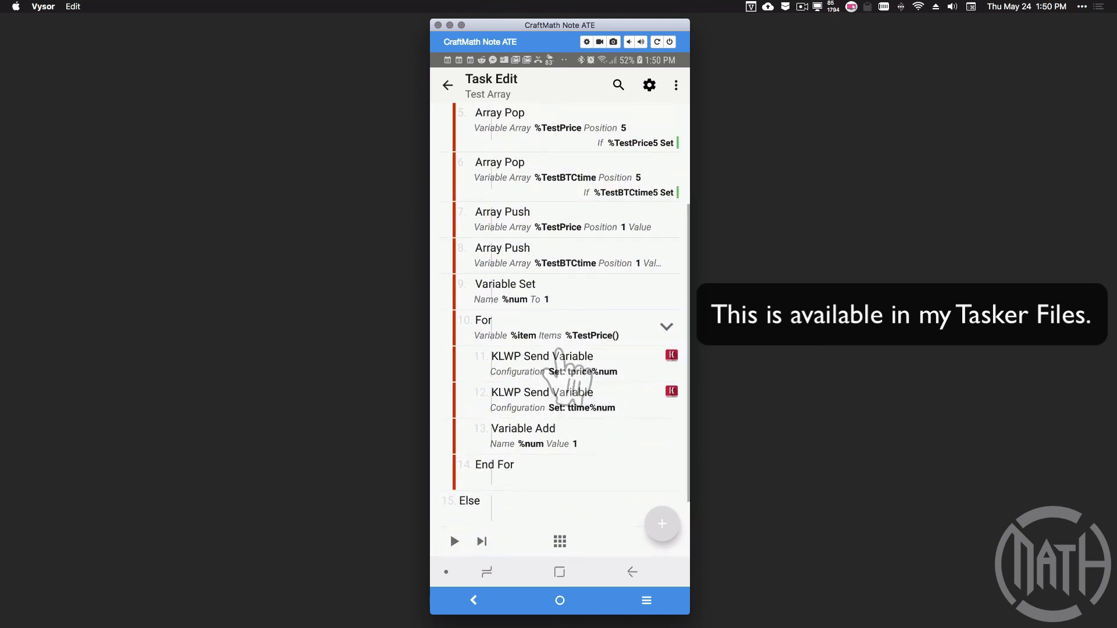
scroll(541, 379, "down", 1)
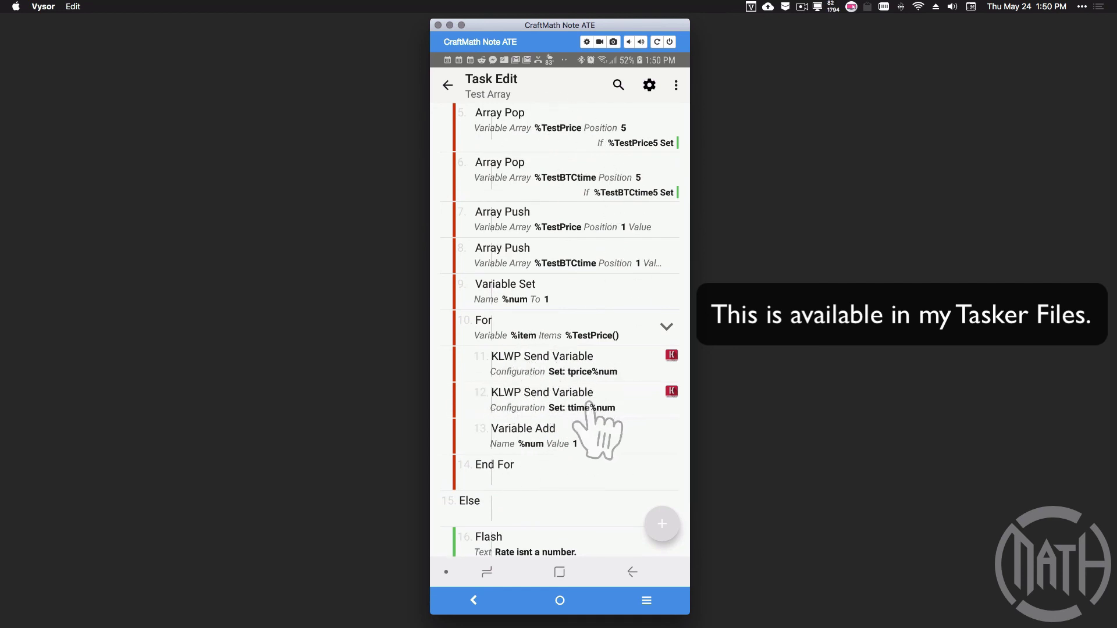
scroll(594, 407, "up", 3)
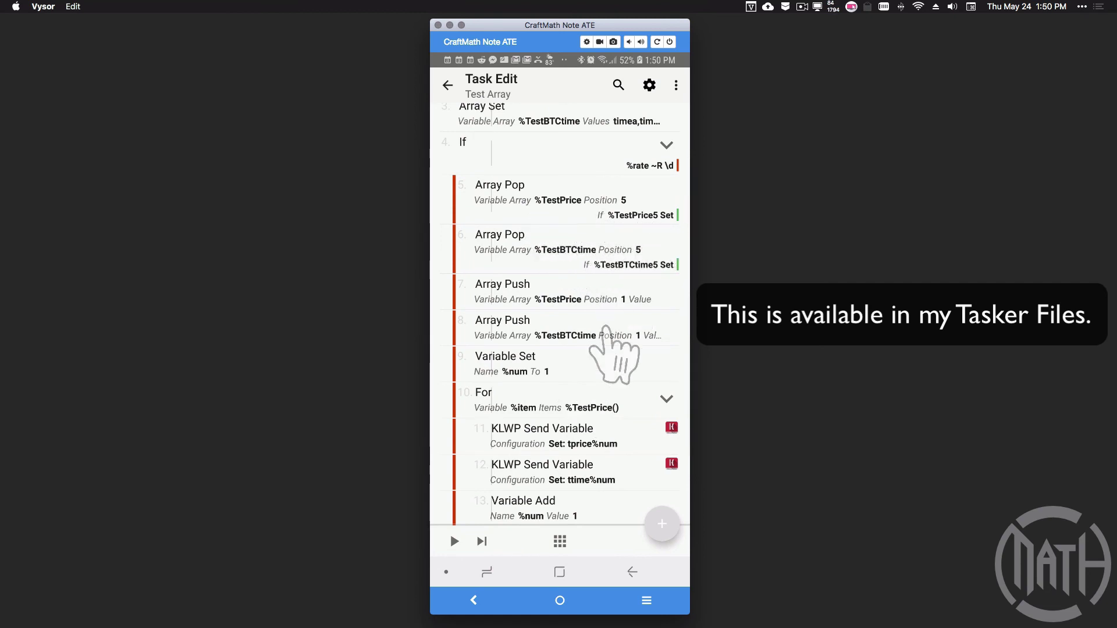
scroll(606, 329, "up", 3)
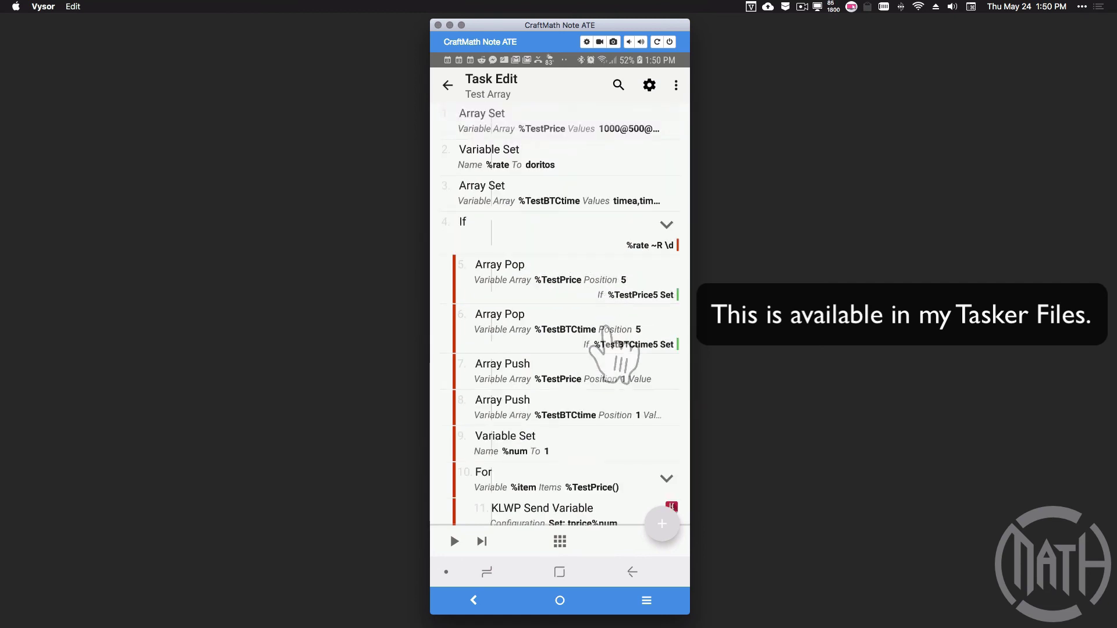
scroll(568, 387, "down", 8)
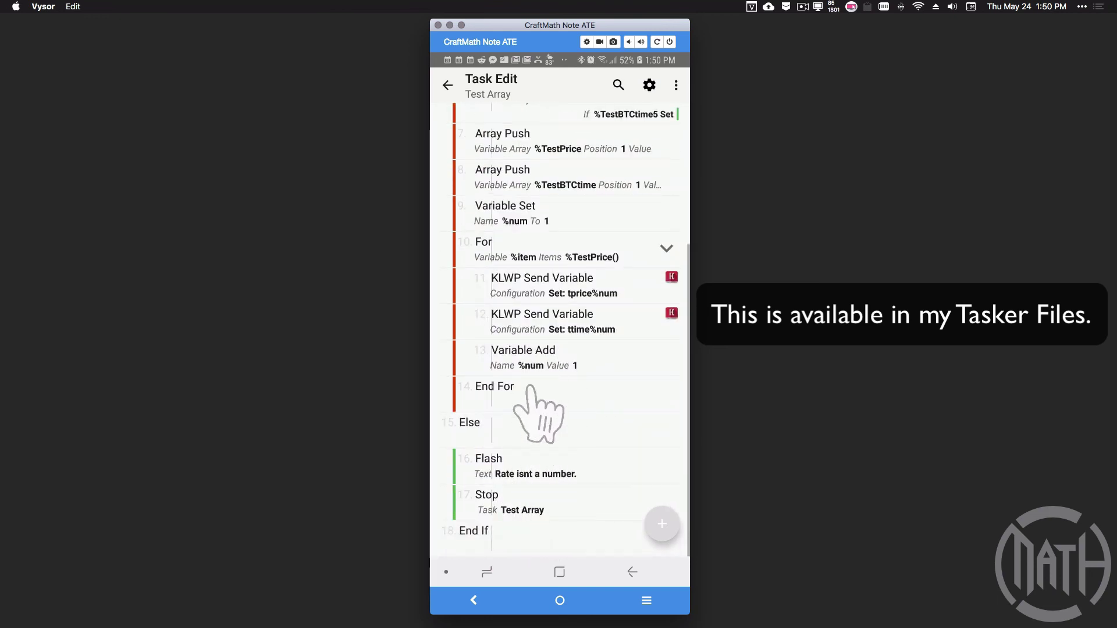
scroll(520, 514, "up", 8)
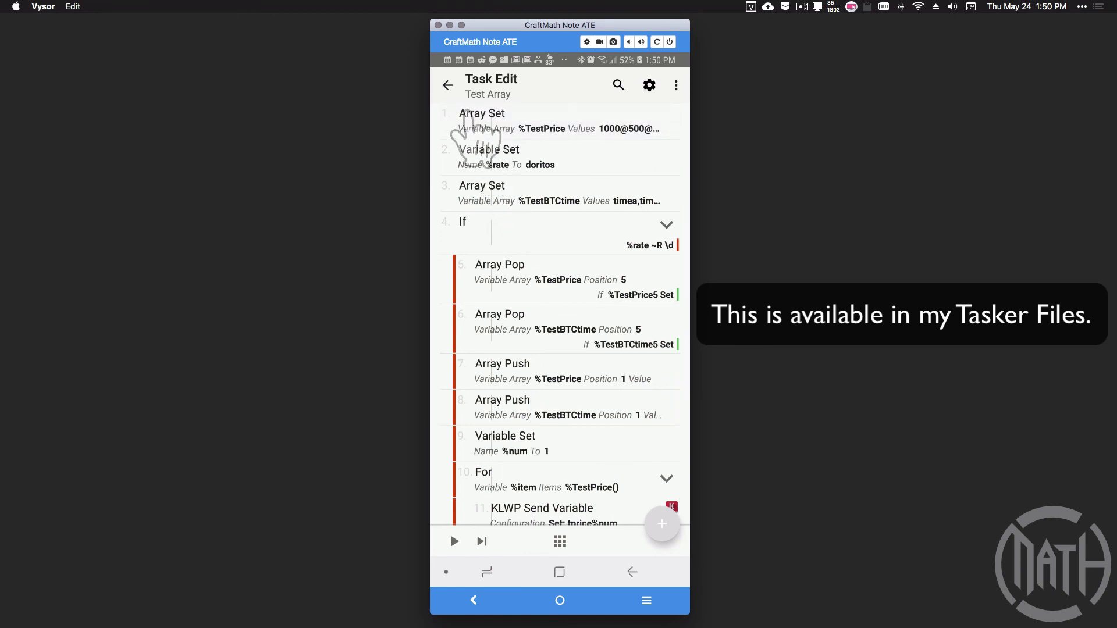
left_click(448, 85)
left_click(554, 149)
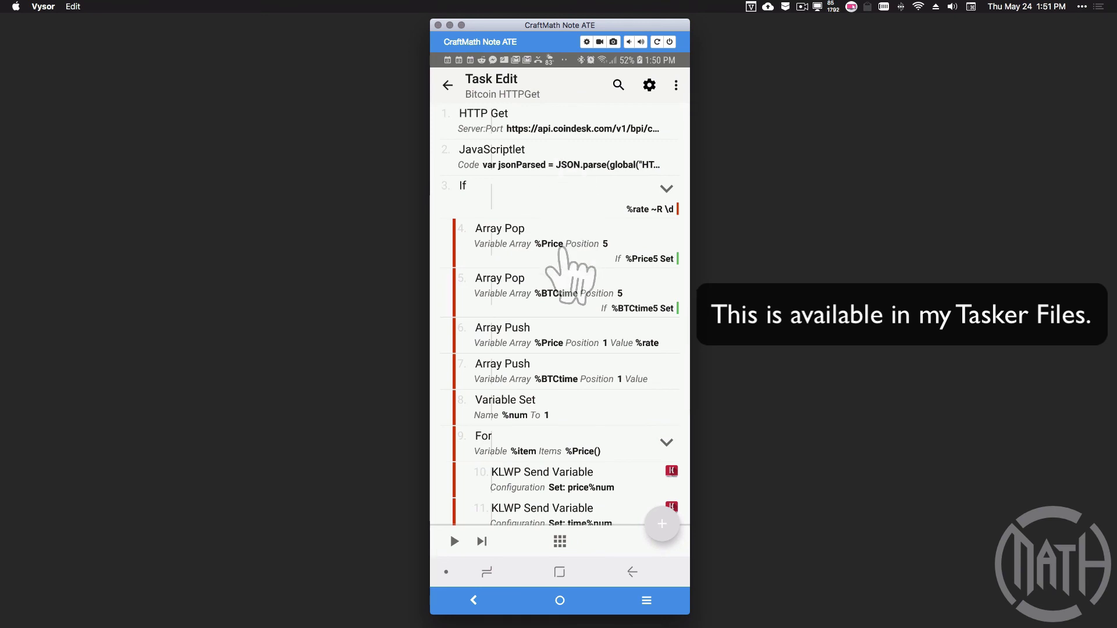
scroll(569, 262, "down", 5)
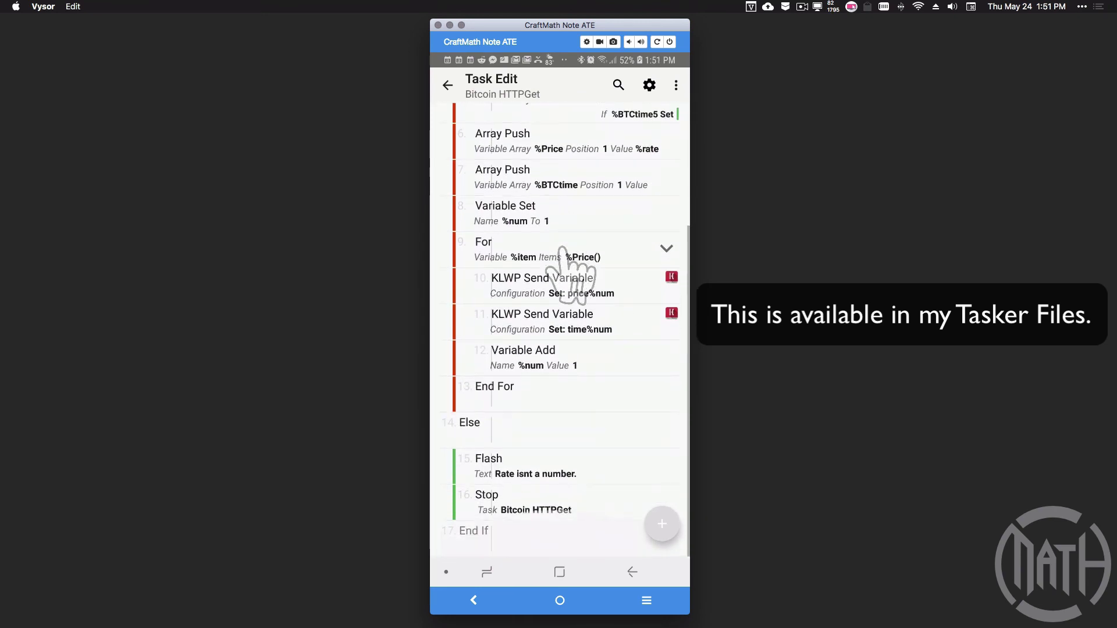
scroll(535, 460, "up", 5)
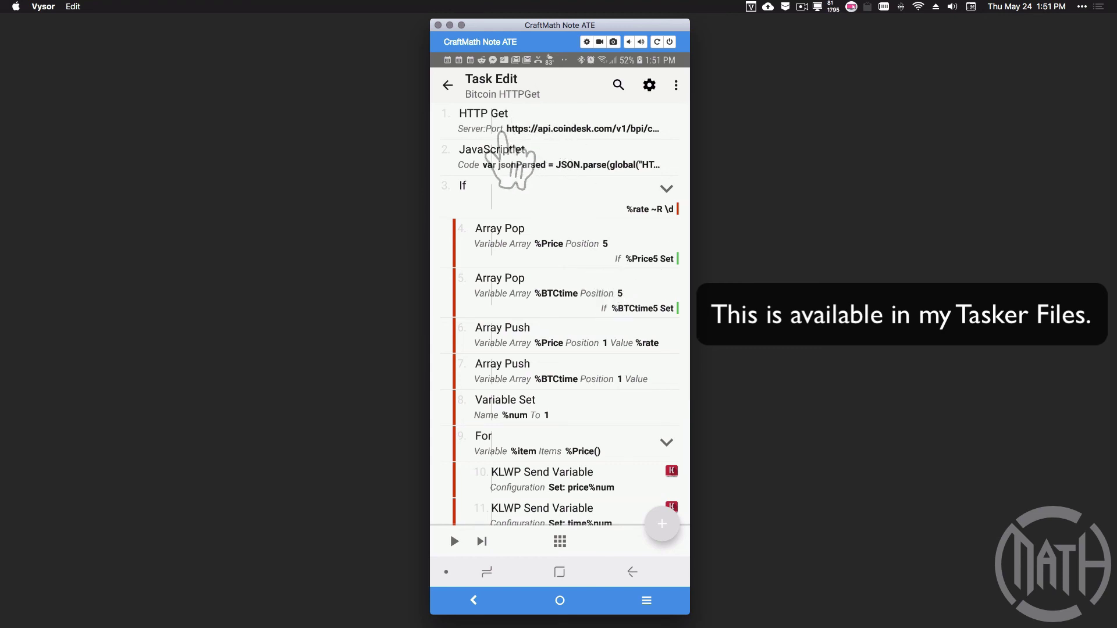
left_click(574, 134)
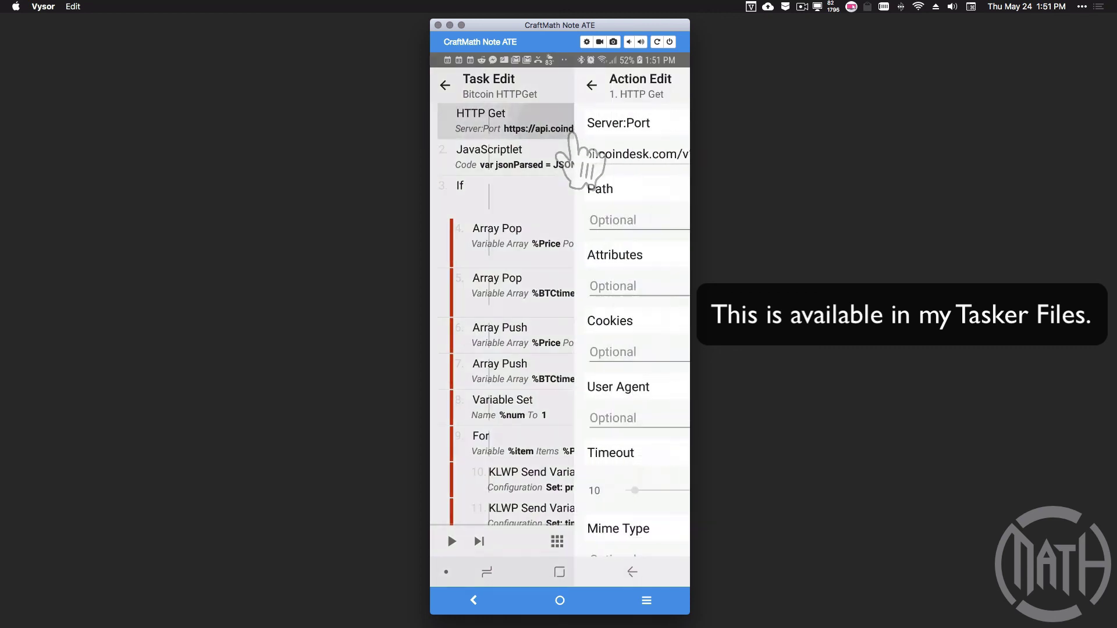
left_click(447, 85)
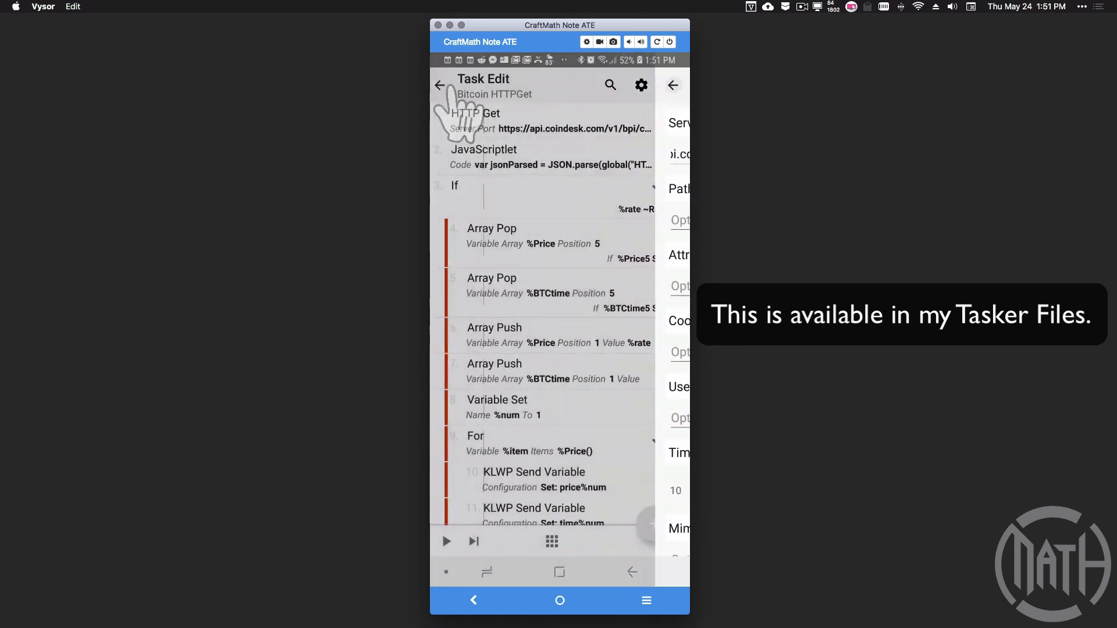
left_click(541, 166)
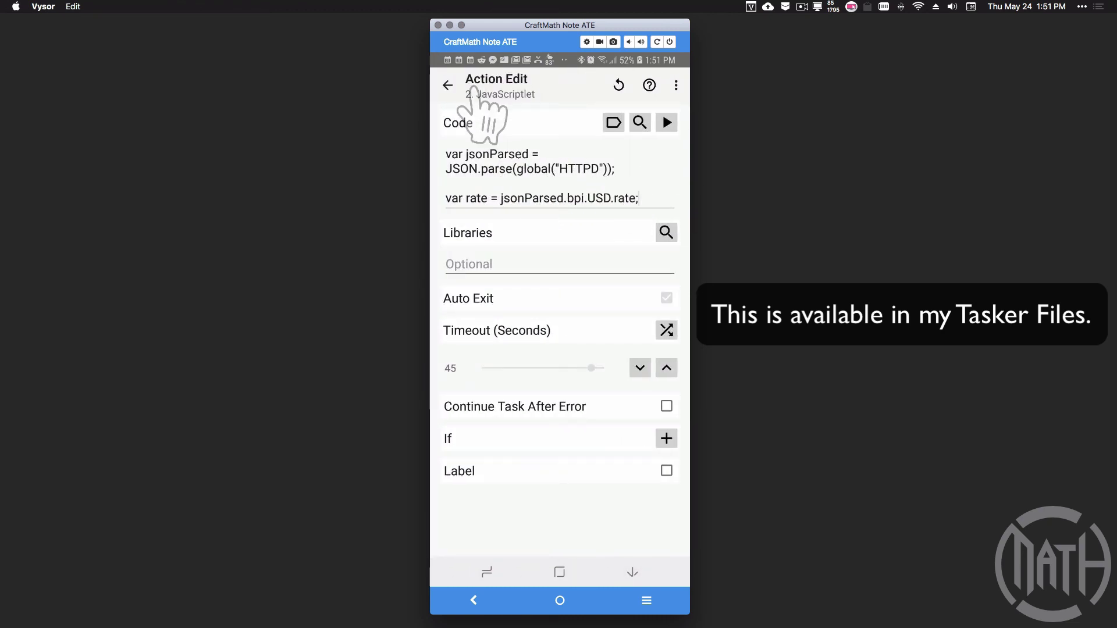
left_click(448, 85)
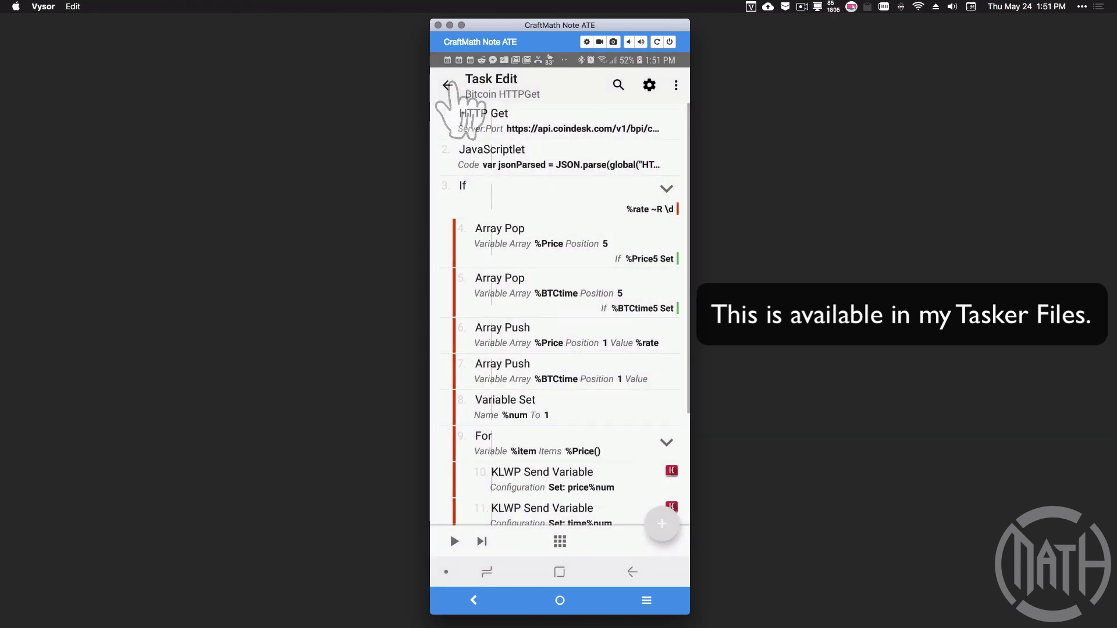
left_click(447, 85)
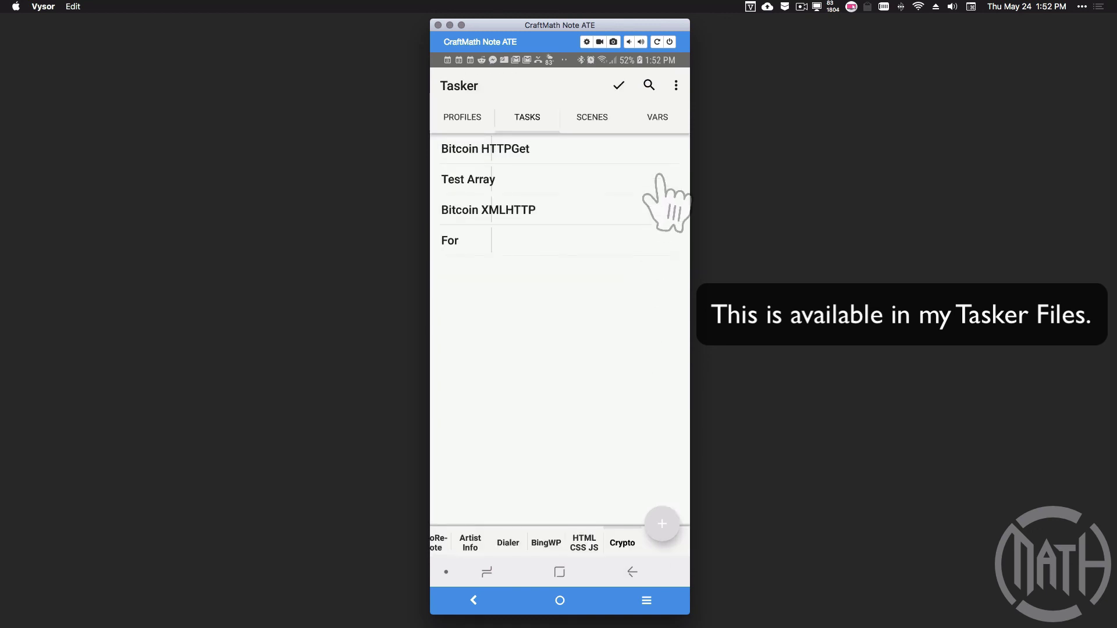
left_click(655, 116)
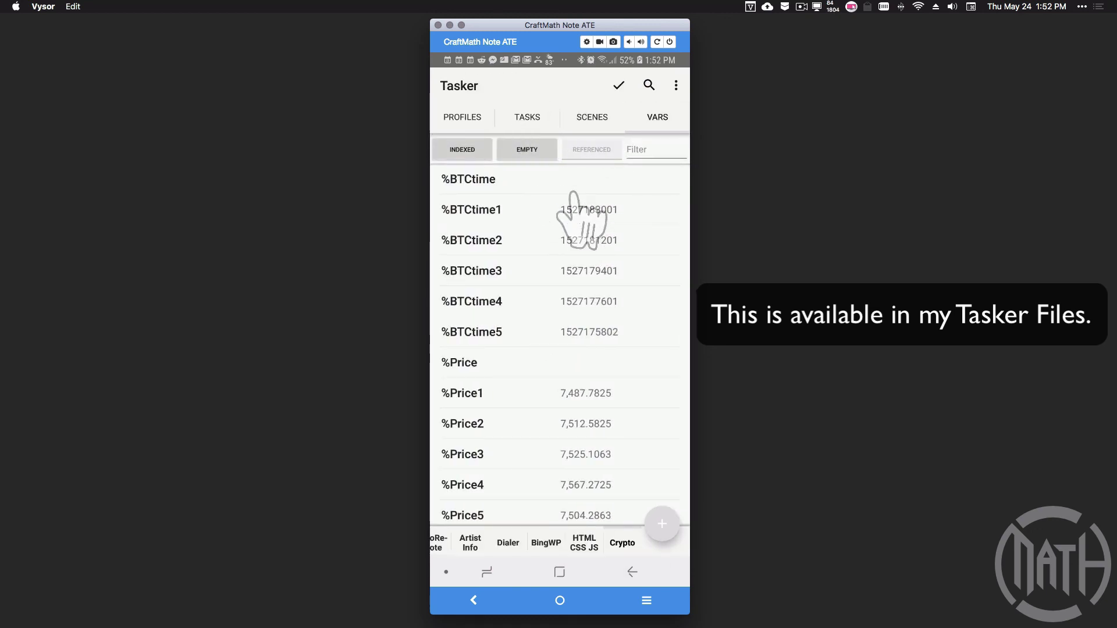
scroll(543, 296, "down", 8)
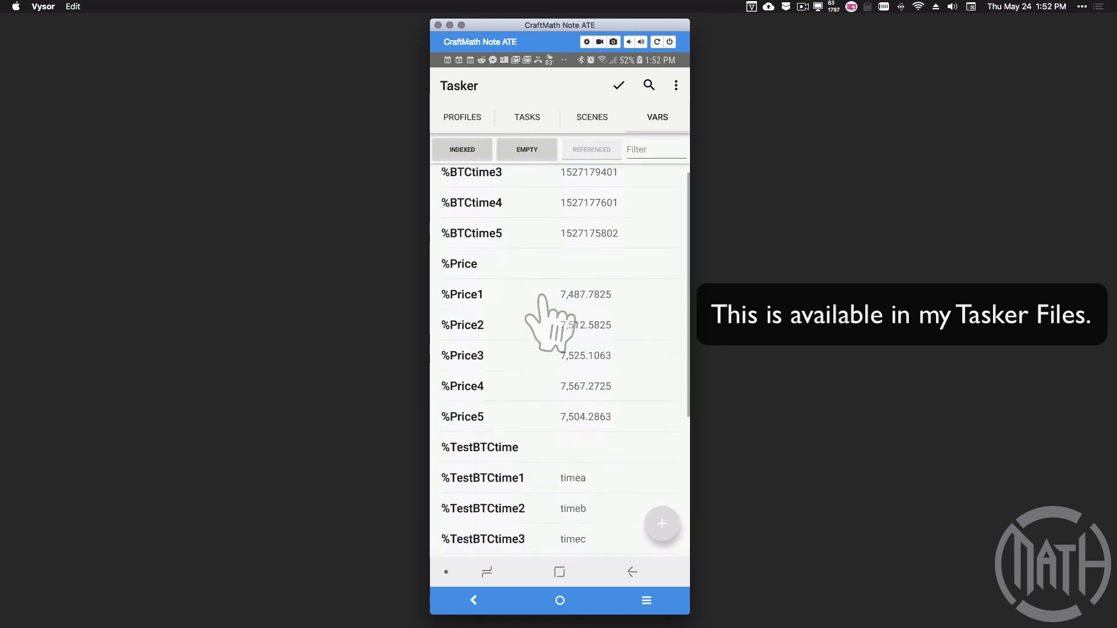
scroll(541, 297, "down", 1)
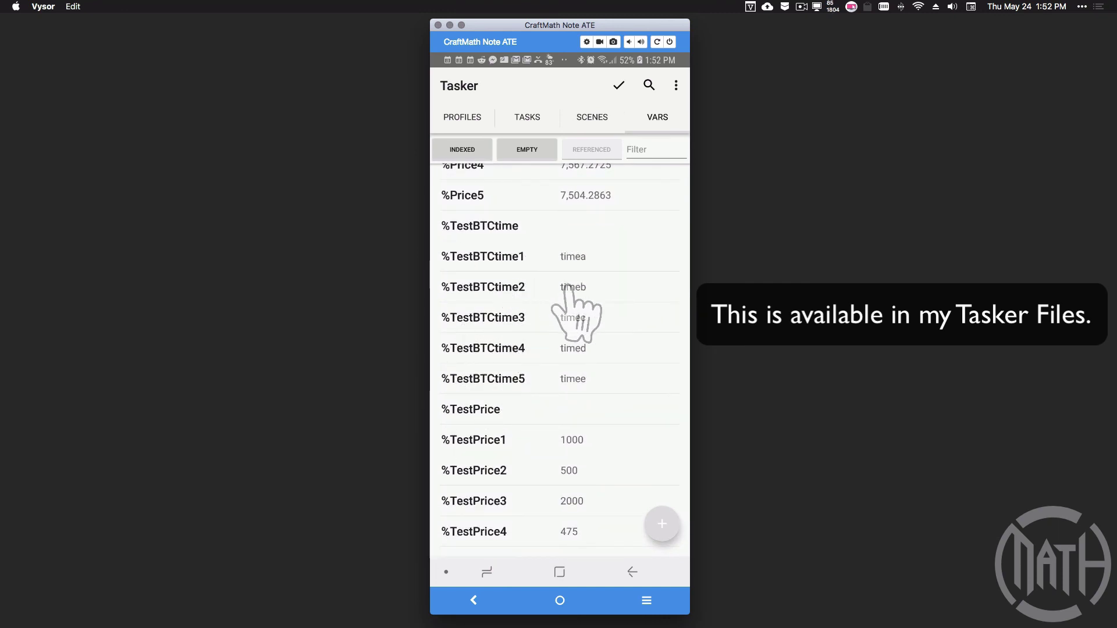
scroll(588, 382, "down", 1)
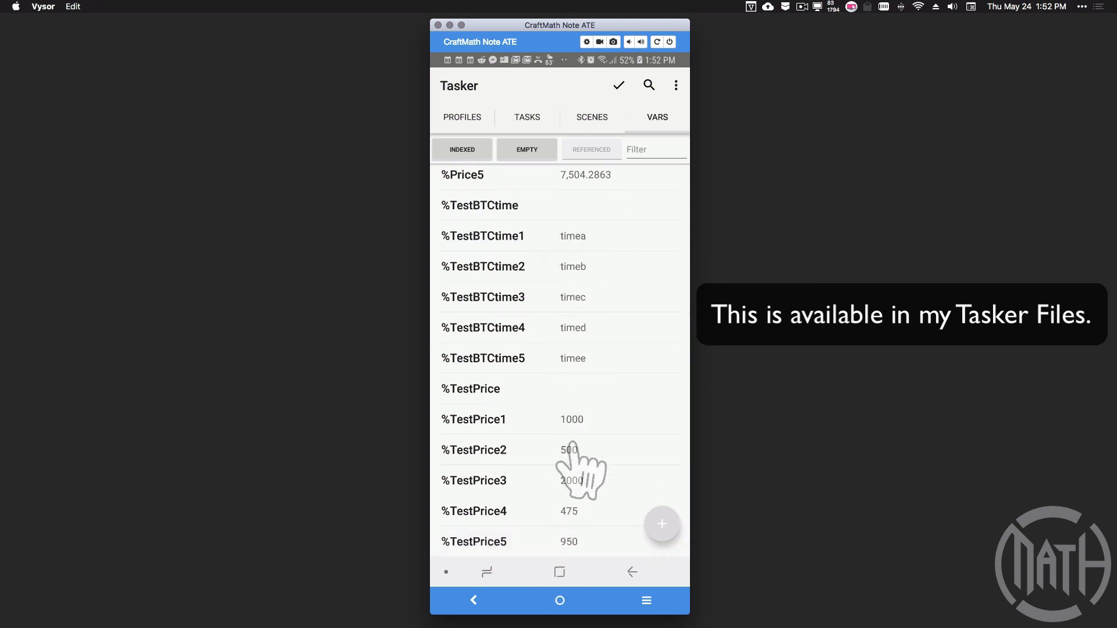
left_click(527, 126)
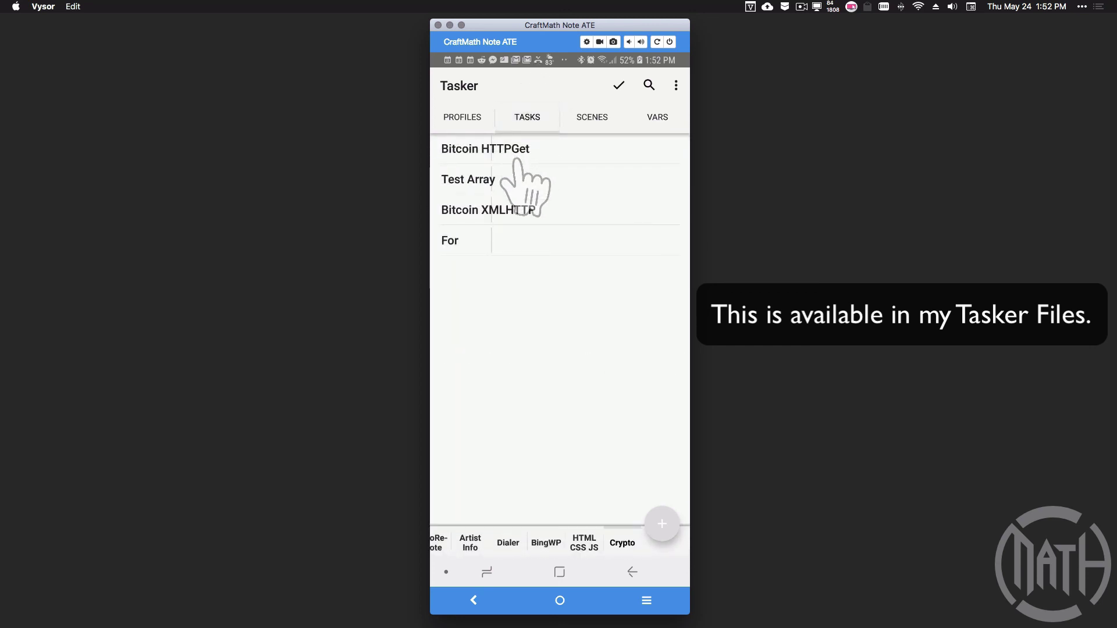
Open the Test Array task and inspect its Array Set values.
left_click(525, 188)
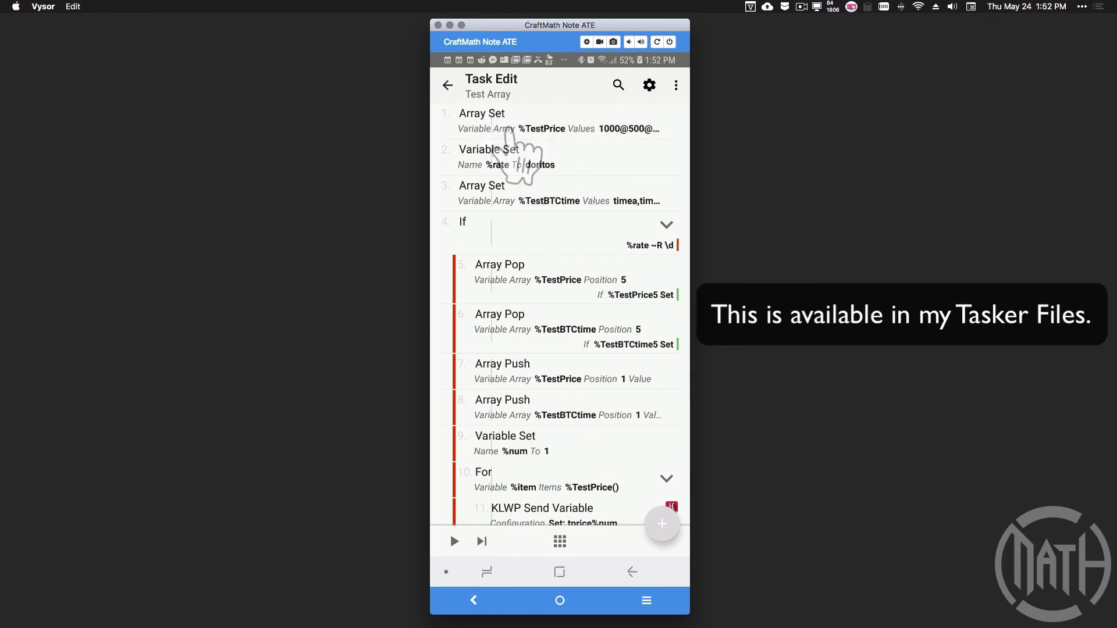
left_click(509, 126)
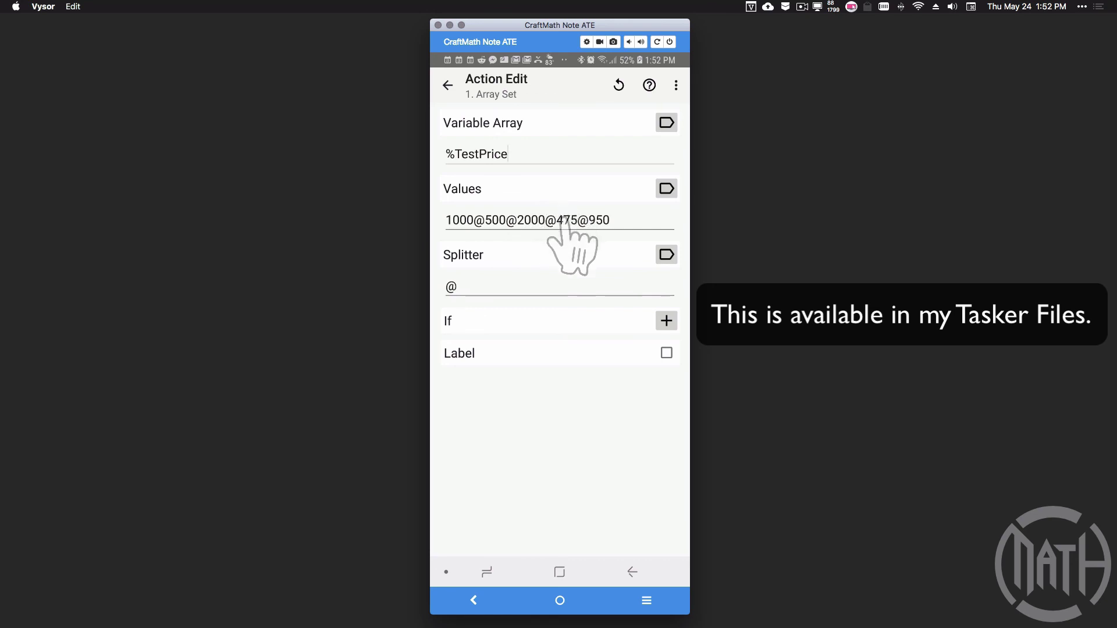
left_click(447, 85)
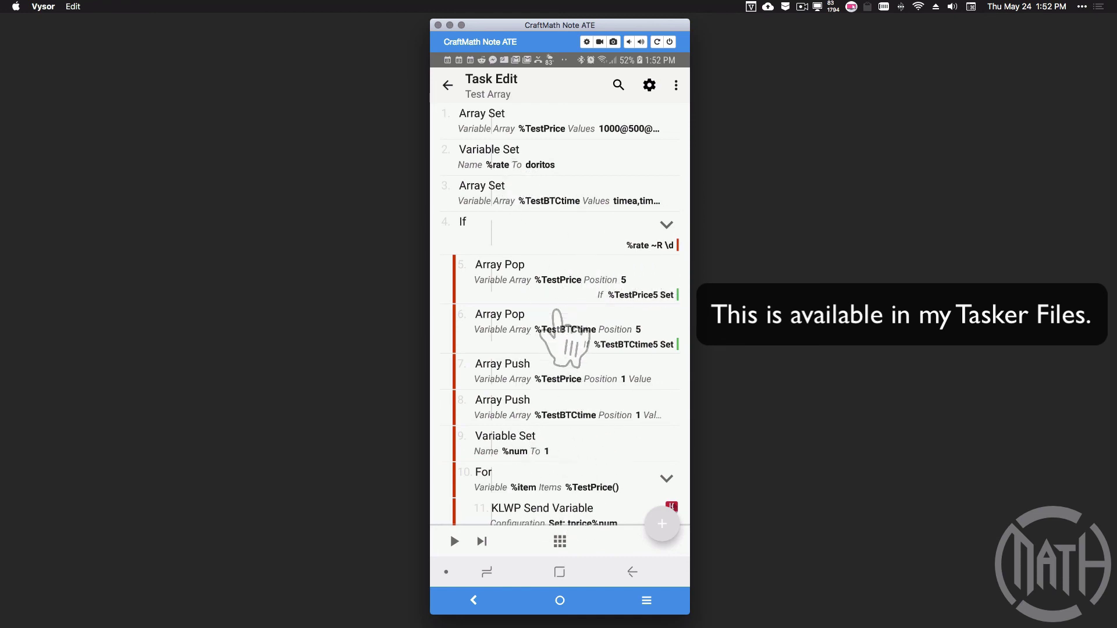
Run Test Array with %rate 'doritos' to trigger 'Rate isnt a number.', then leave the editor.
scroll(560, 390, "down", 4)
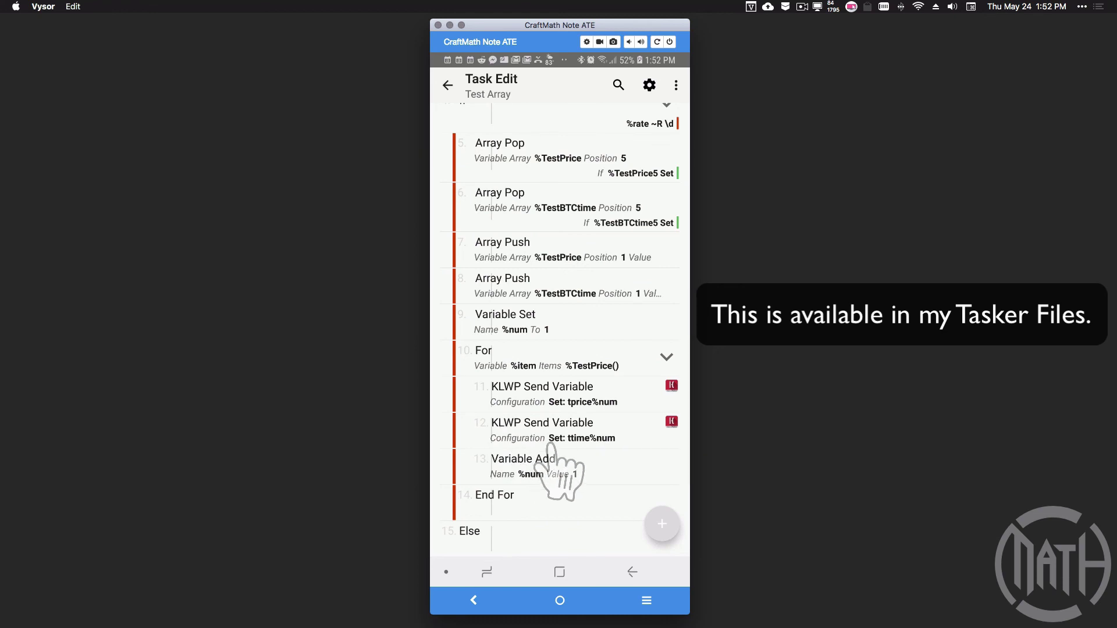
scroll(553, 454, "up", 2)
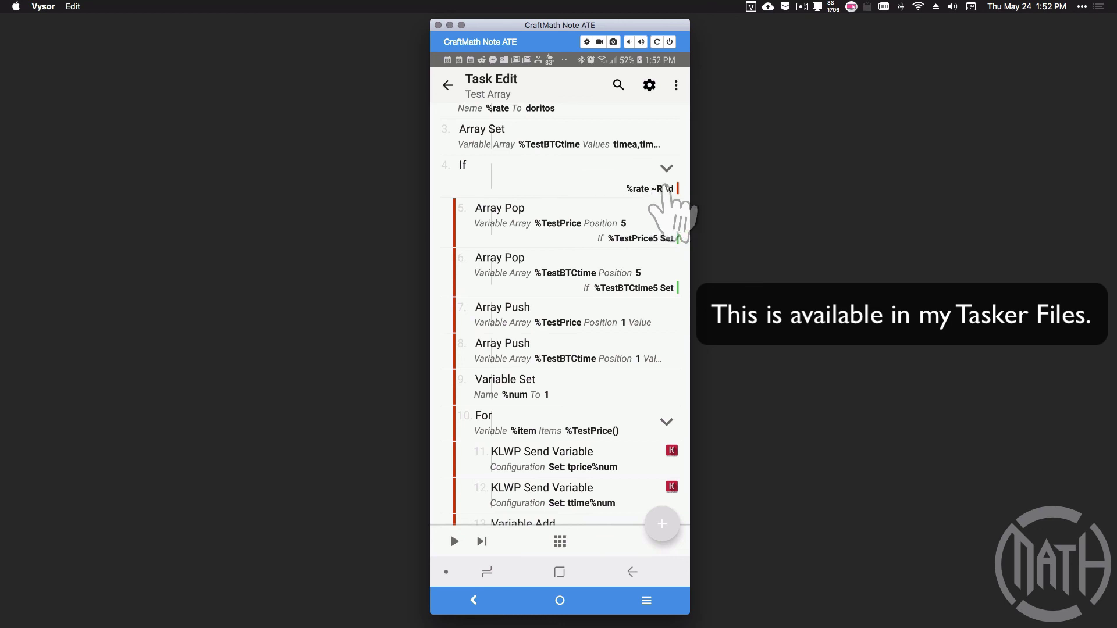
scroll(503, 187, "up", 2)
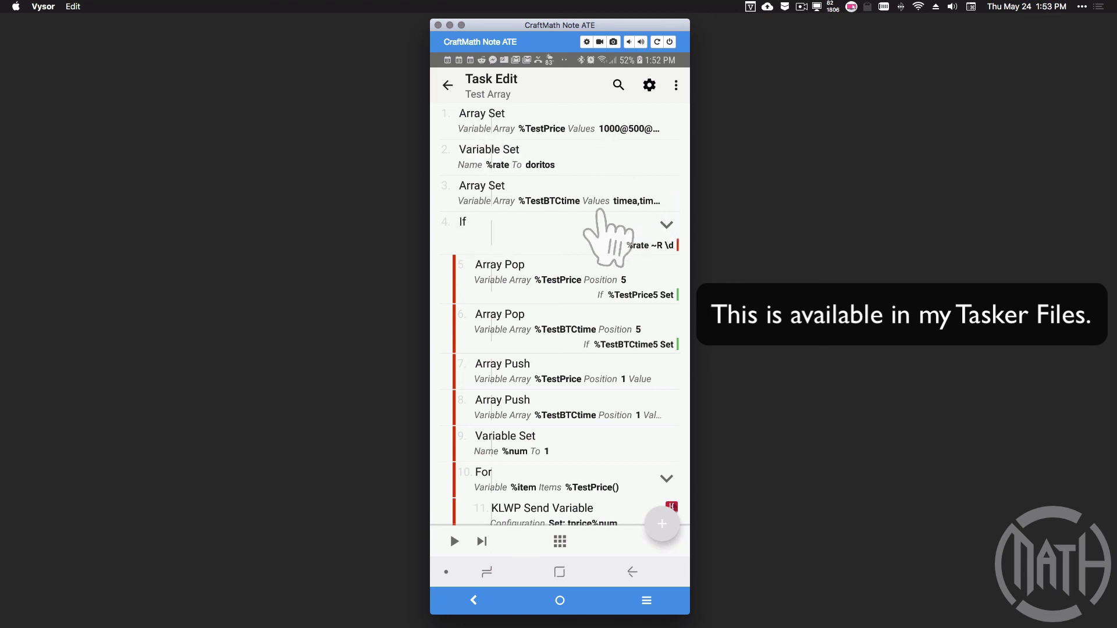
scroll(600, 213, "down", 5)
left_click(454, 541)
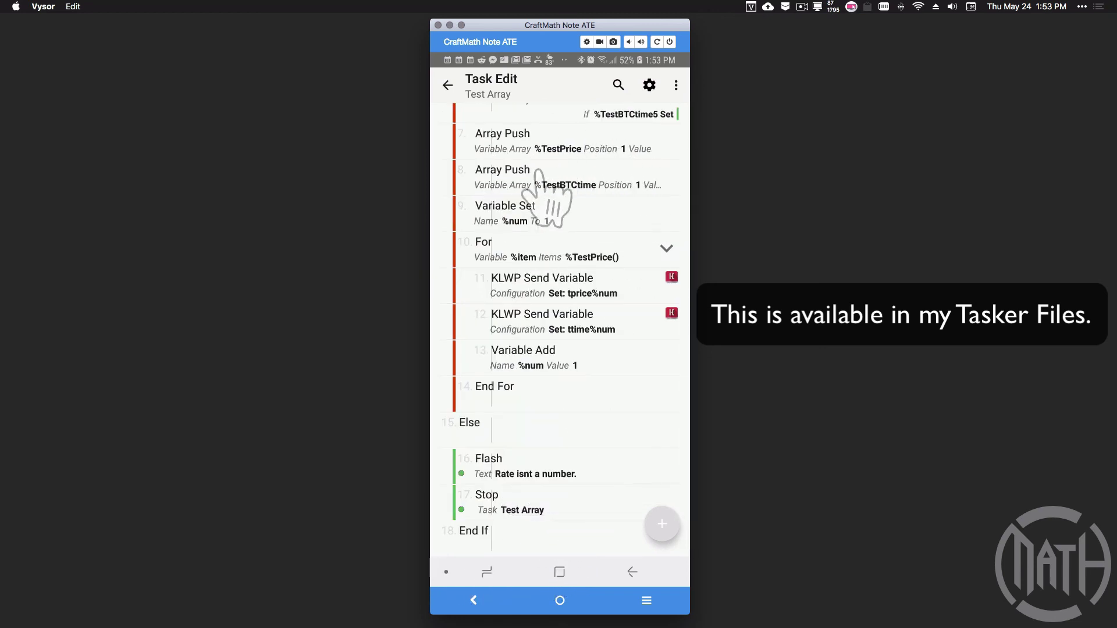
left_click(448, 85)
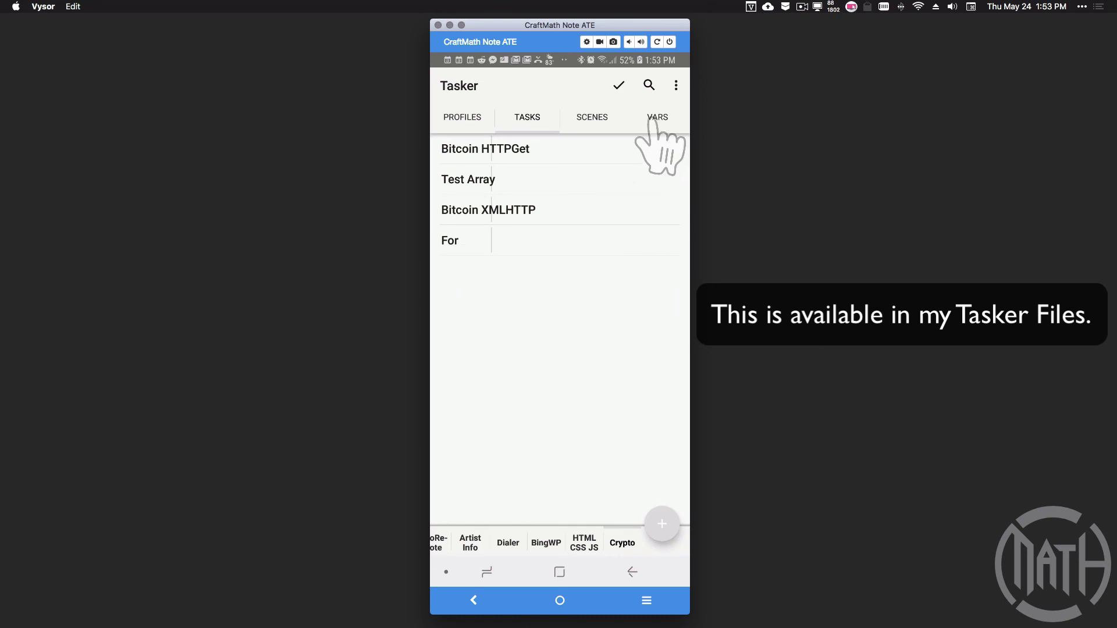
Check the variable values under VARS, then go home to view the KLWP price graph widgets.
left_click(657, 119)
scroll(528, 269, "down", 6)
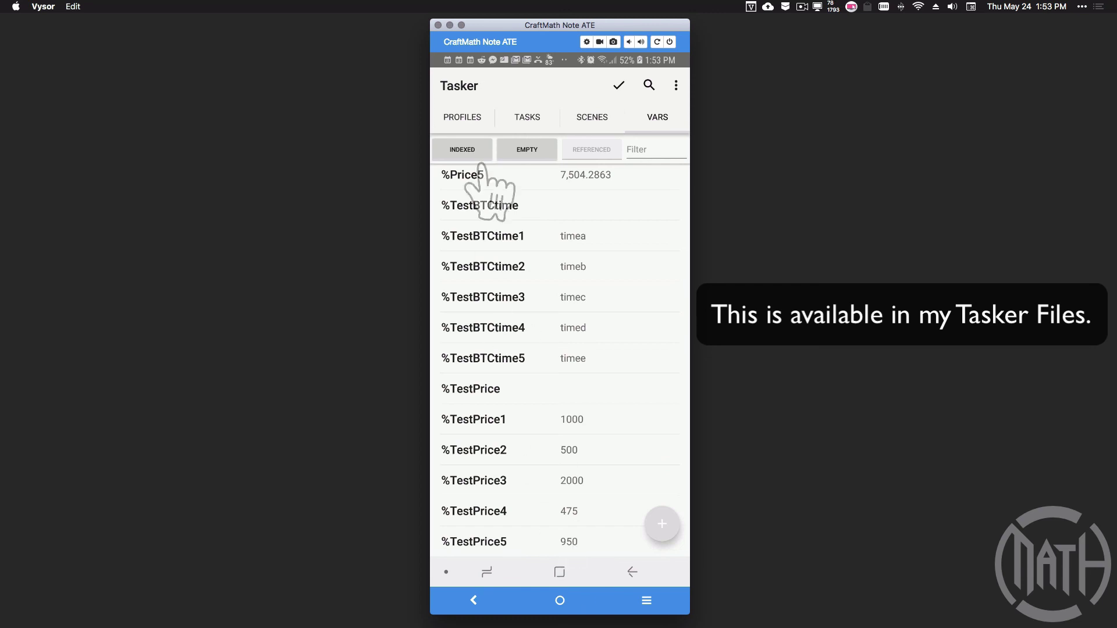
left_click(528, 117)
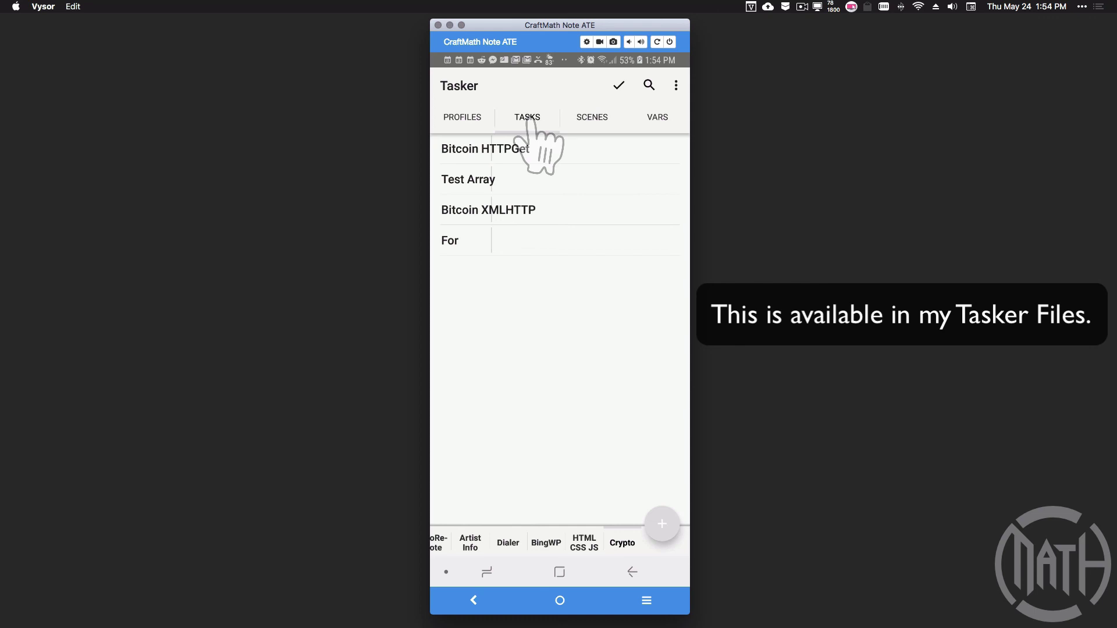
left_click(559, 573)
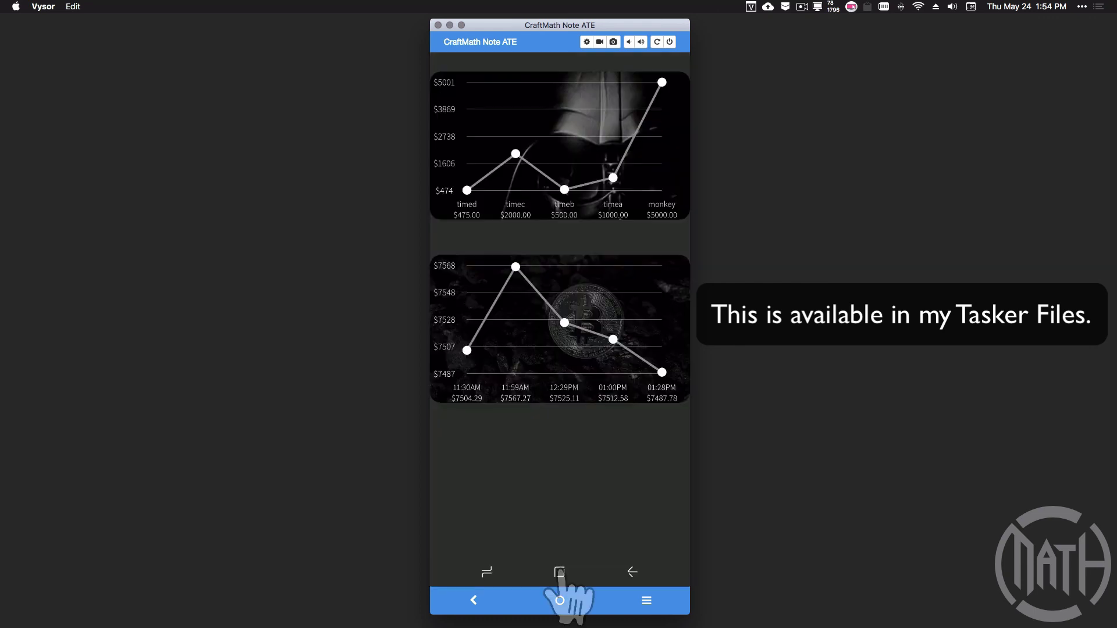